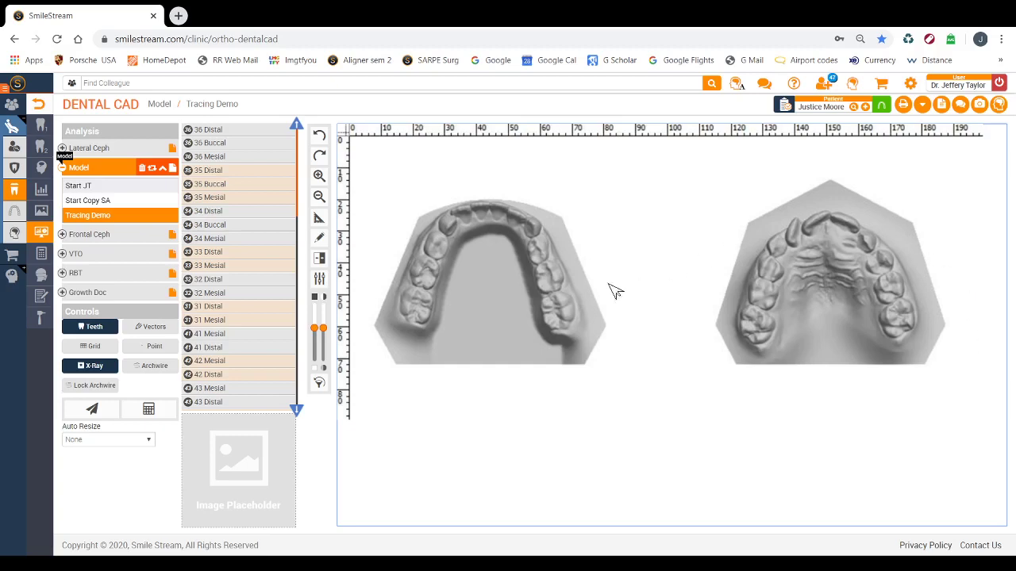
Step: Show and then hide the patient information fields, leaving the two study models visible
left_click(923, 106)
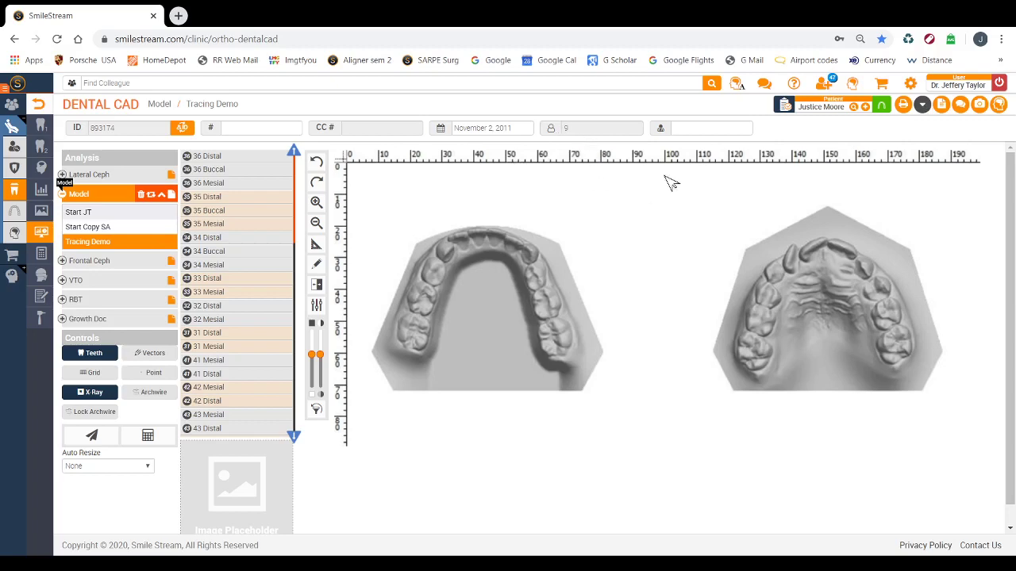
left_click(924, 106)
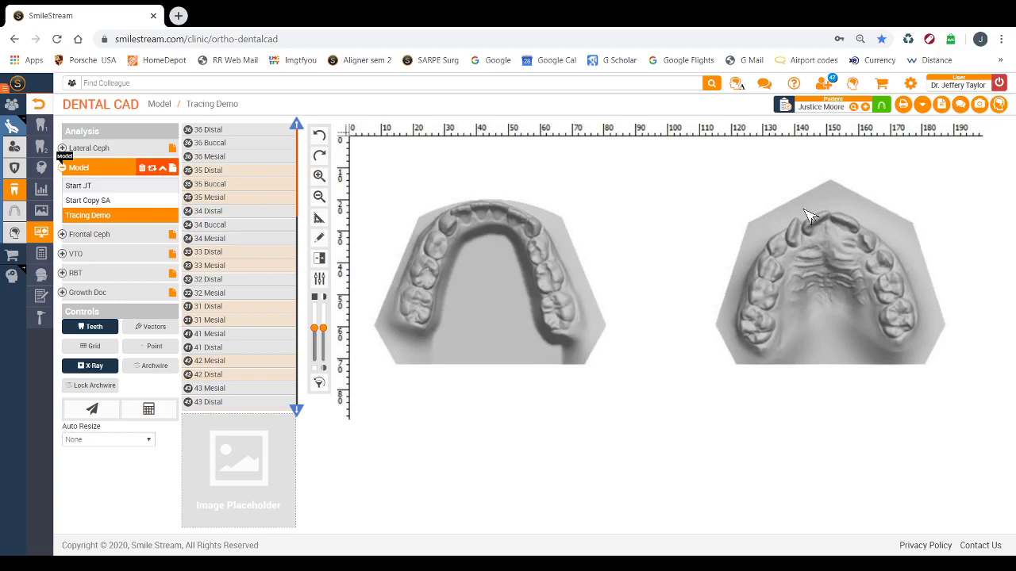
Step: Select 36 Distal, view its enlarged reference X-ray of tooth 36's back, then close it
left_click(202, 131)
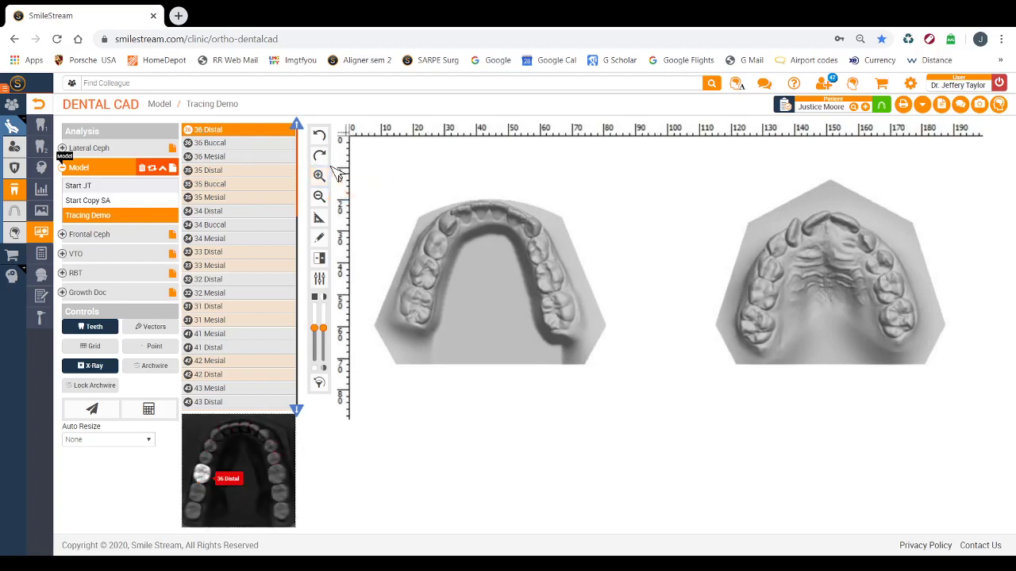
left_click(255, 478)
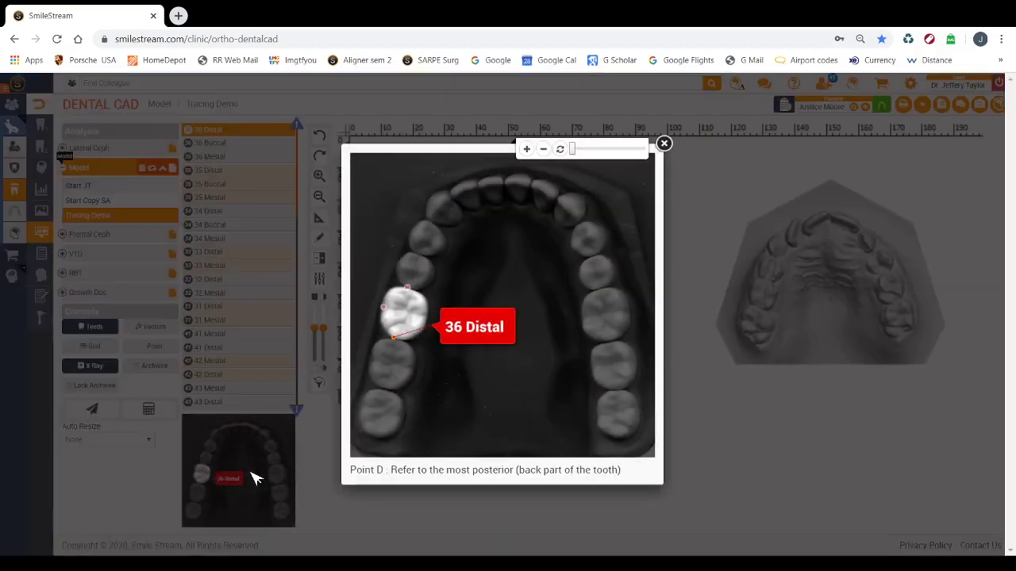
left_click(664, 145)
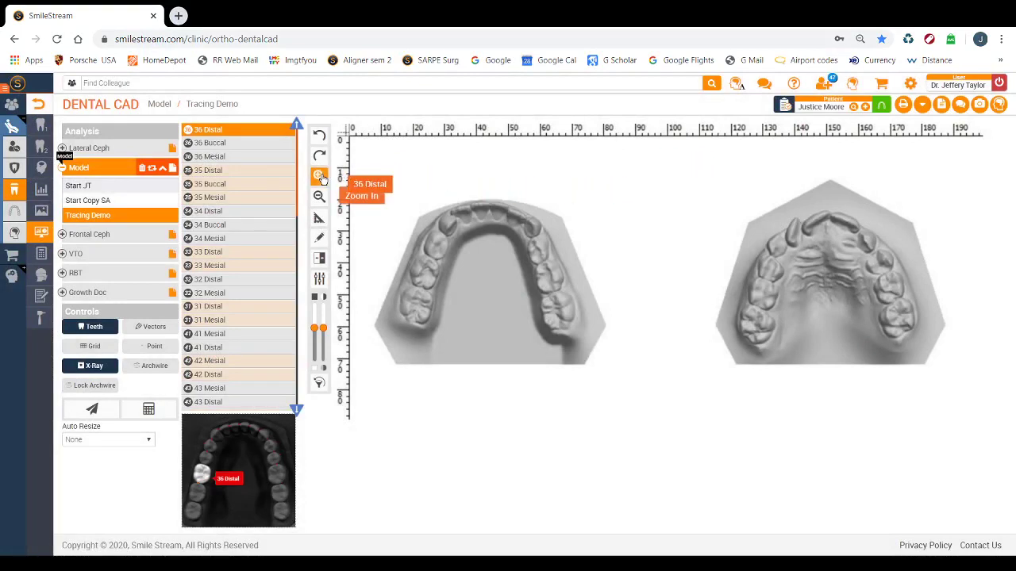
Step: Zoom in and scroll so the whole lower arch model fills the canvas
left_click(319, 176)
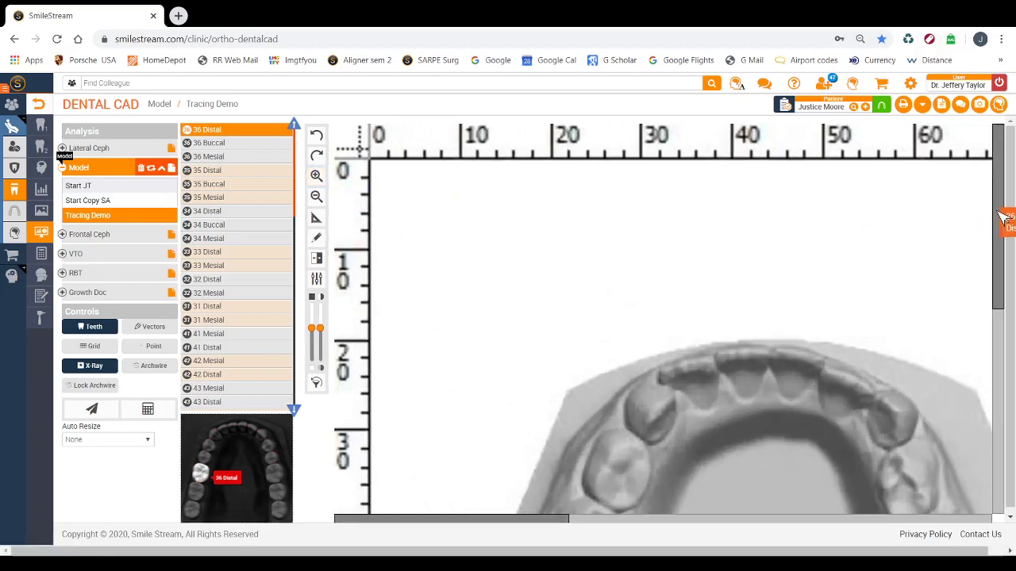
scroll(1004, 242, "down", 2)
left_click_drag(1004, 242, 1009, 317)
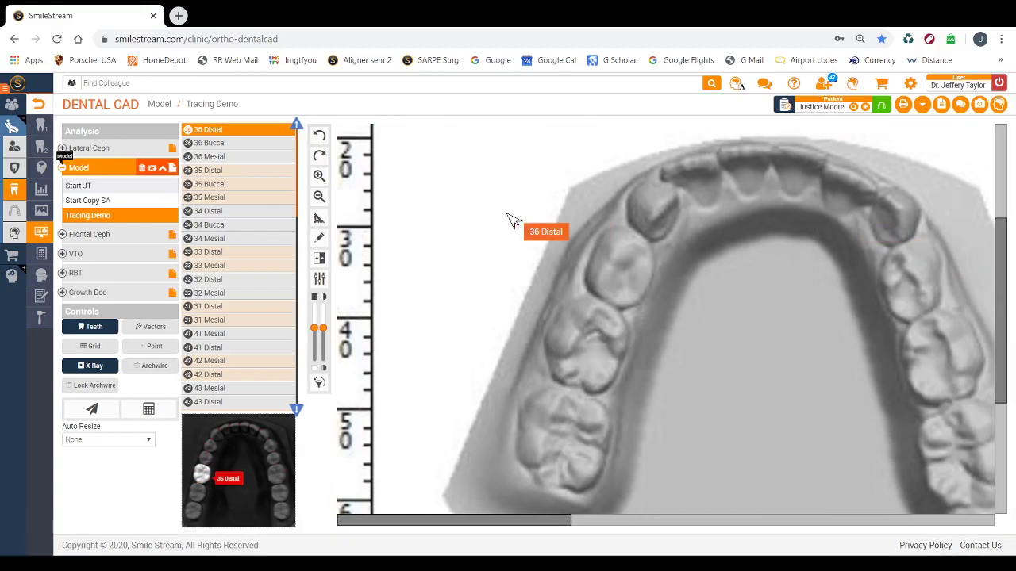
left_click(319, 197)
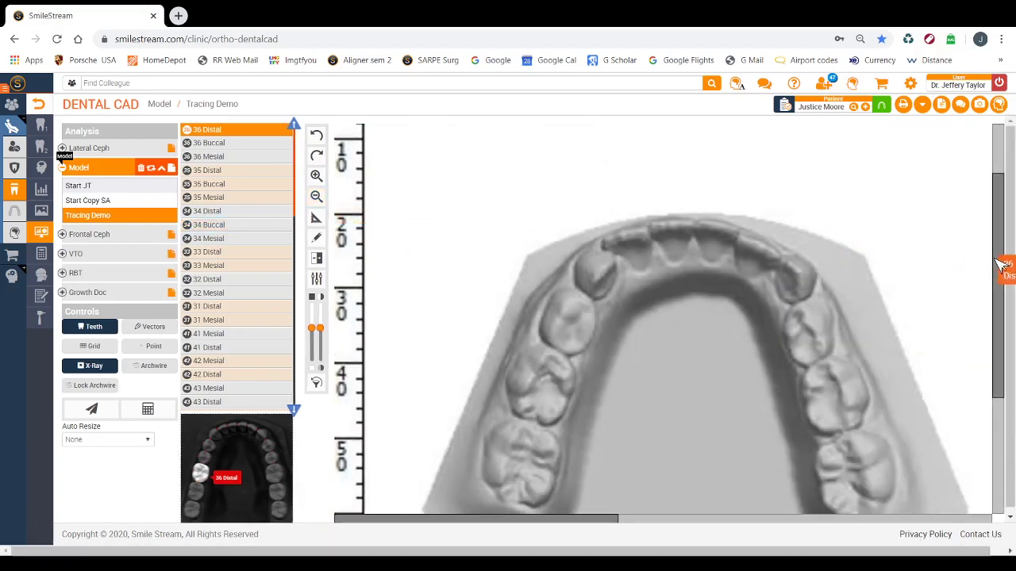
left_click_drag(1001, 275, 1005, 305)
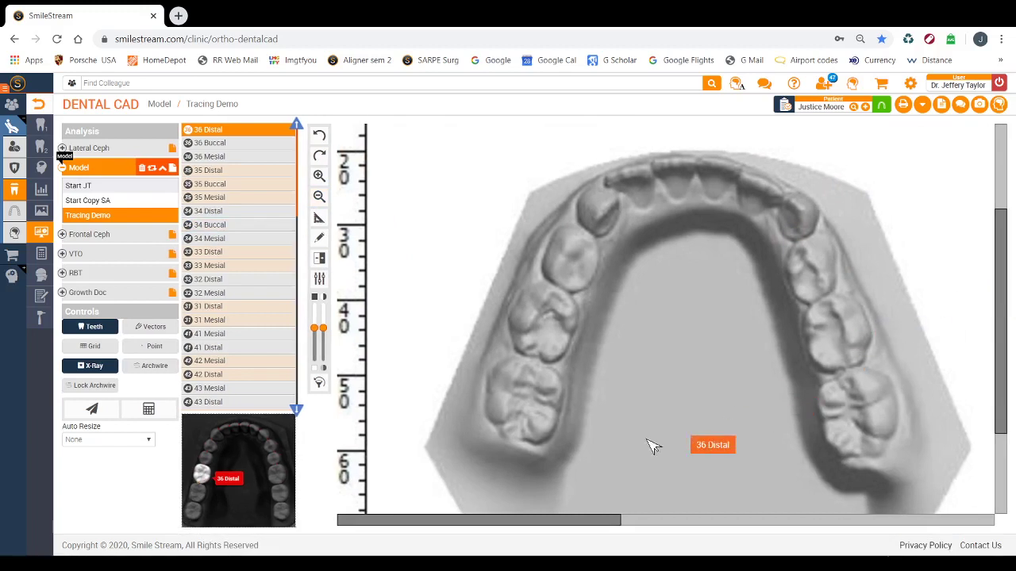
Step: Mark distal, buccal and mesial points on teeth 36 and 35, plus 34 Distal and 34 Buccal
left_click(517, 441)
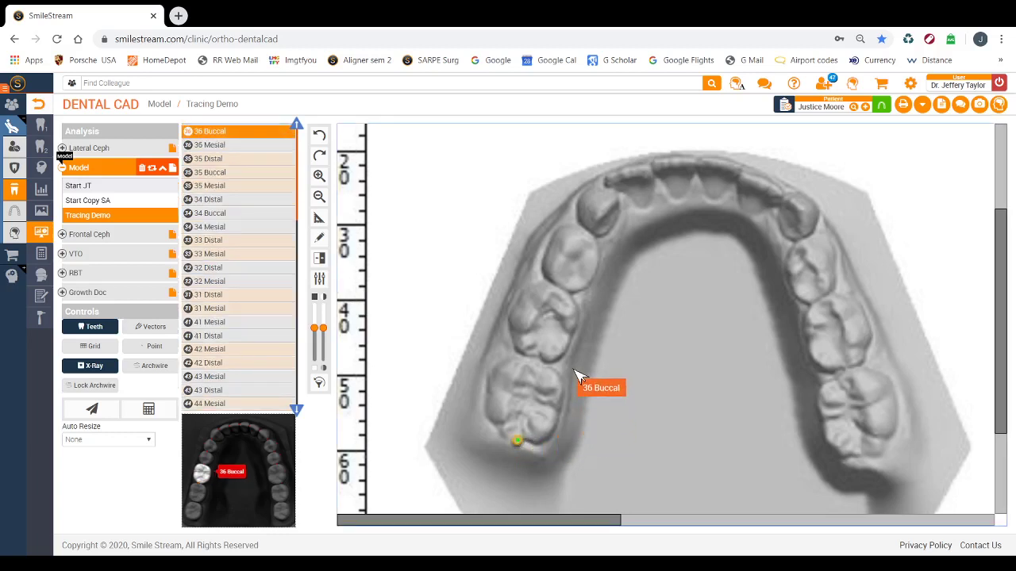
left_click(500, 390)
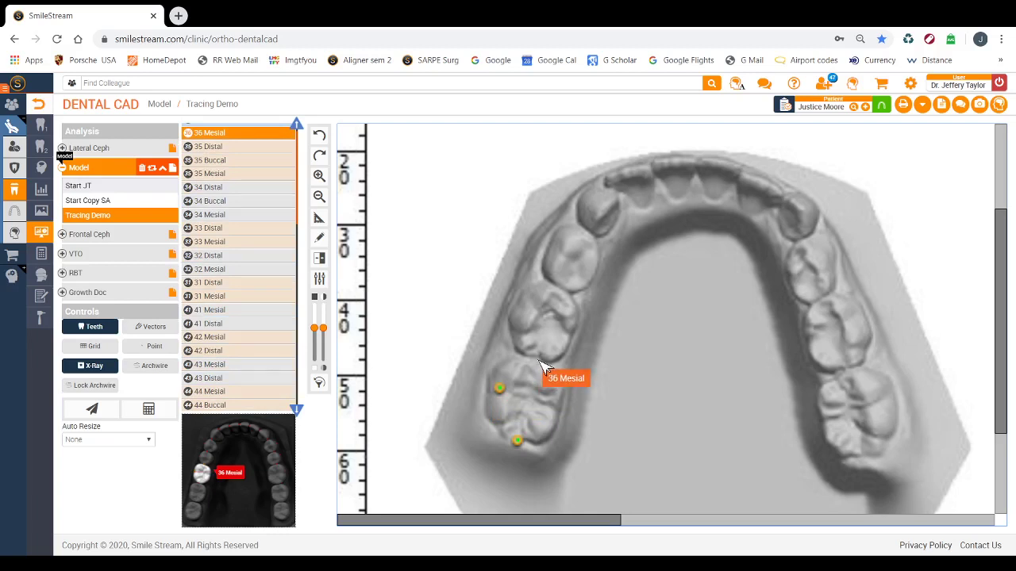
left_click(538, 362)
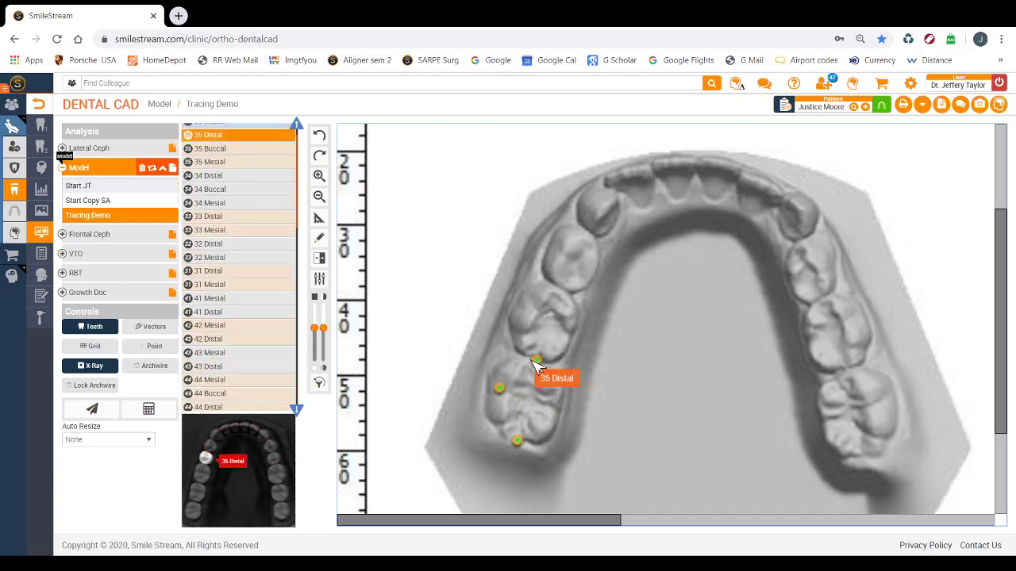
left_click(530, 361)
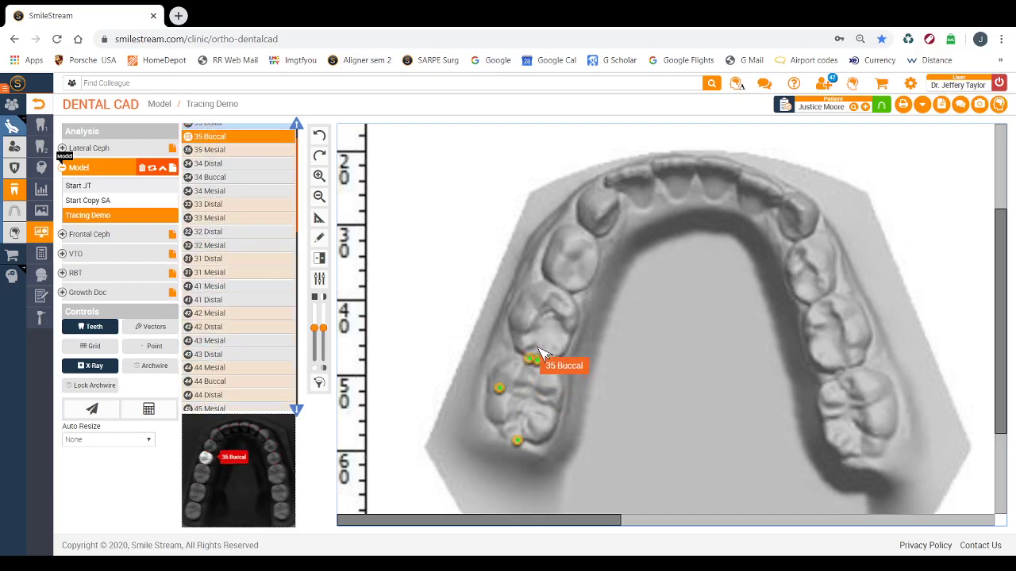
left_click(525, 305)
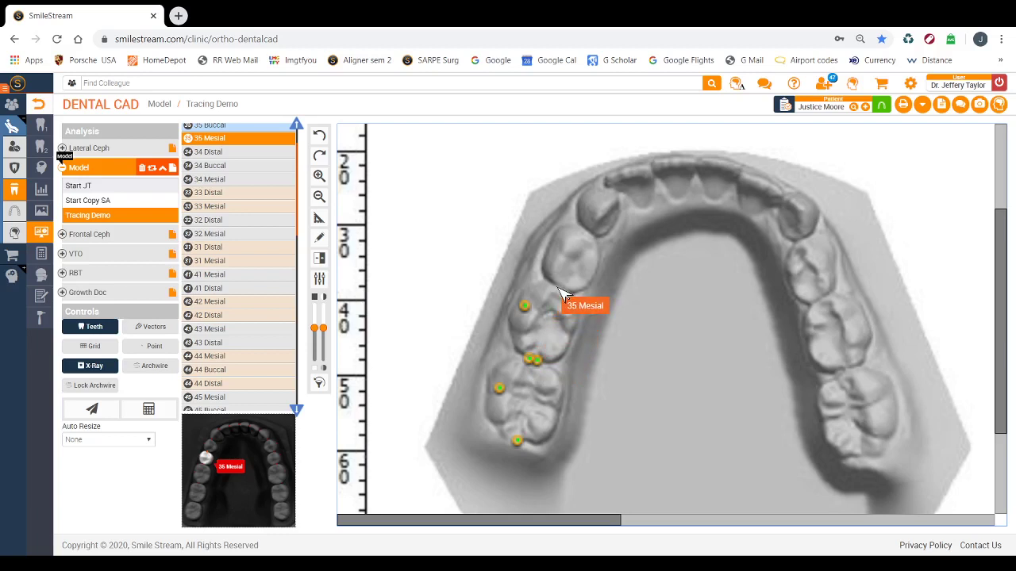
left_click(558, 289)
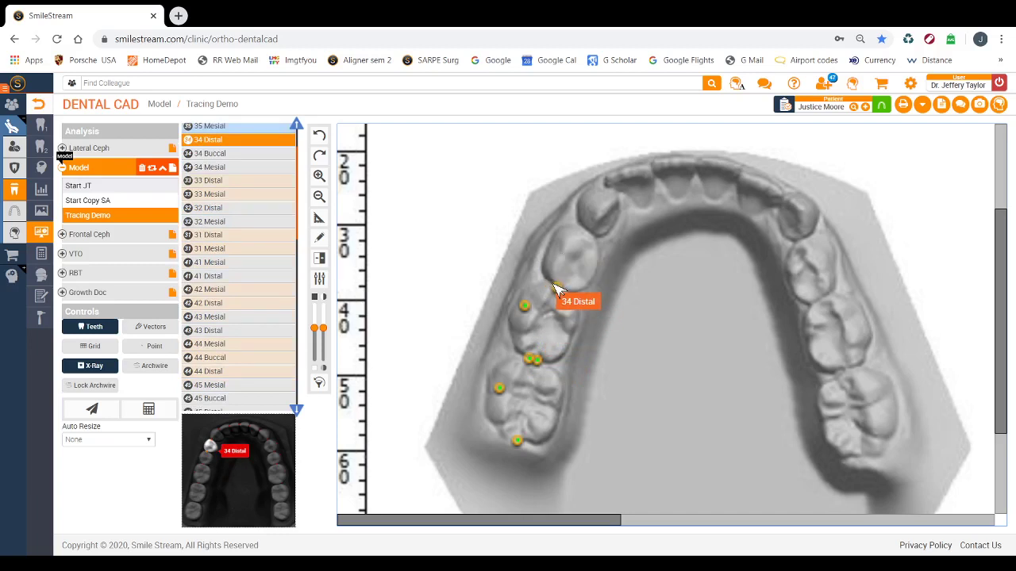
left_click(554, 285)
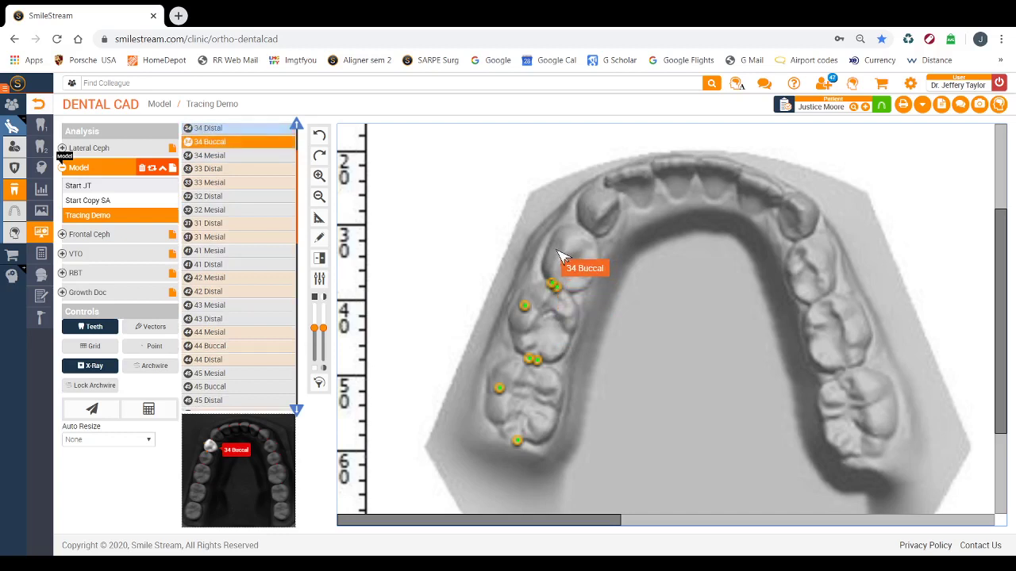
left_click(556, 250)
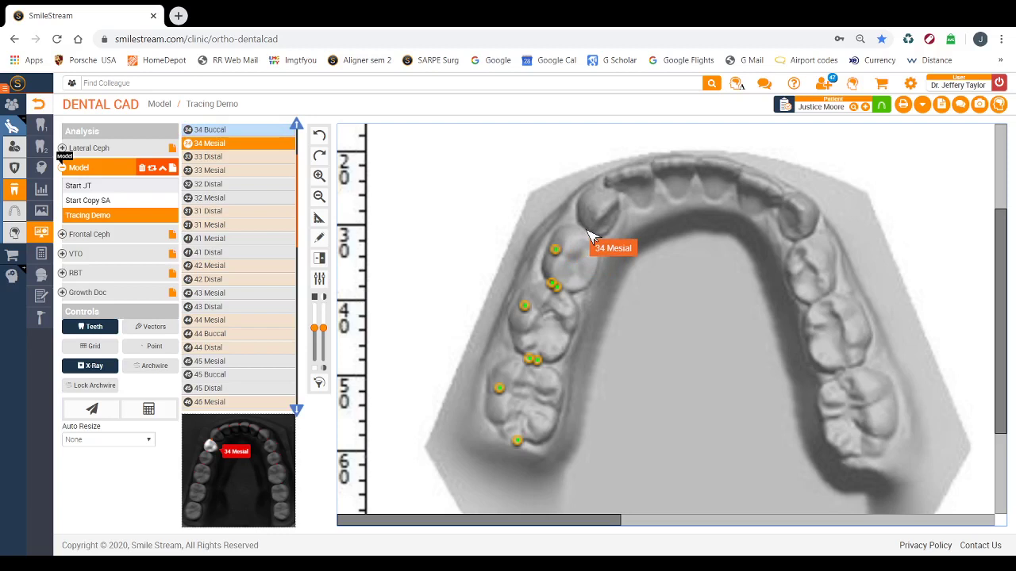
Step: Mark mesial and distal points across the lower front teeth from 34 Mesial to the 43/44 contact
left_click(586, 232)
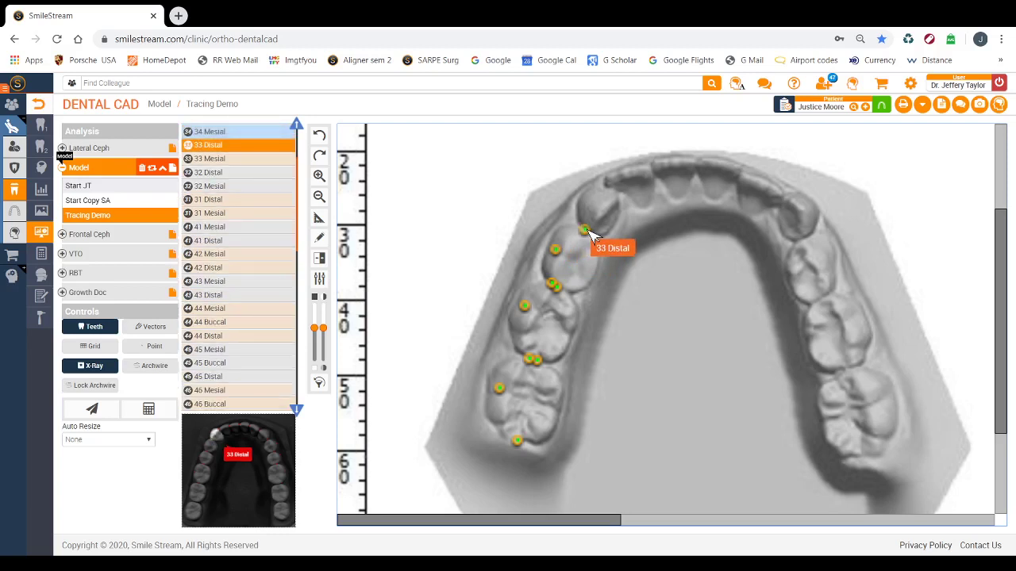
left_click(588, 232)
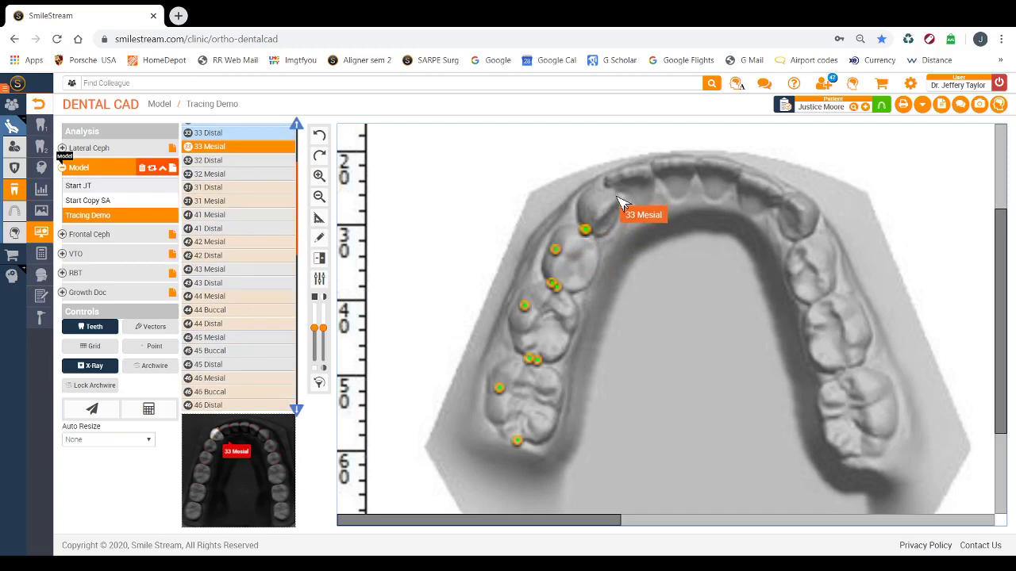
left_click(624, 202)
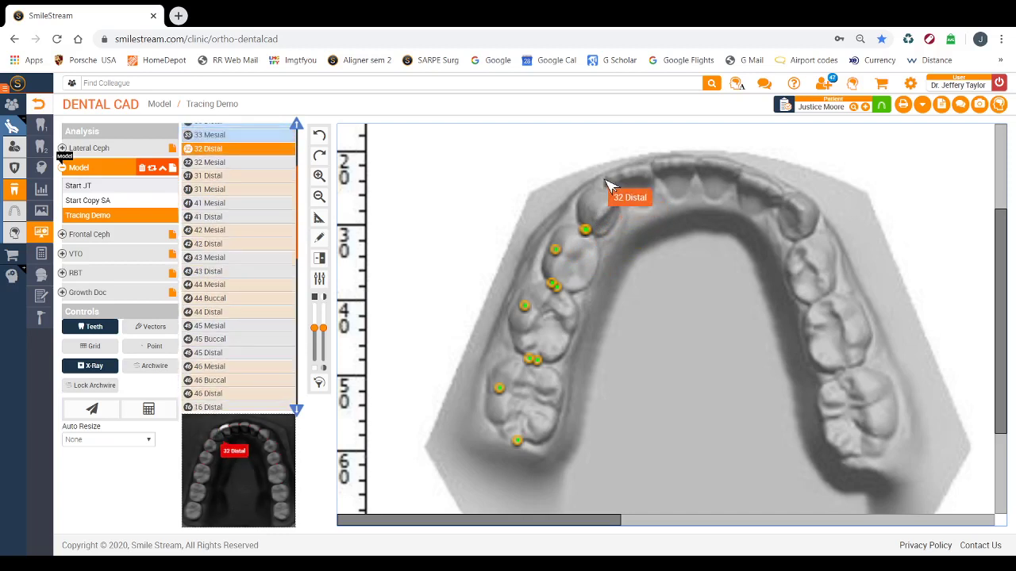
left_click(604, 181)
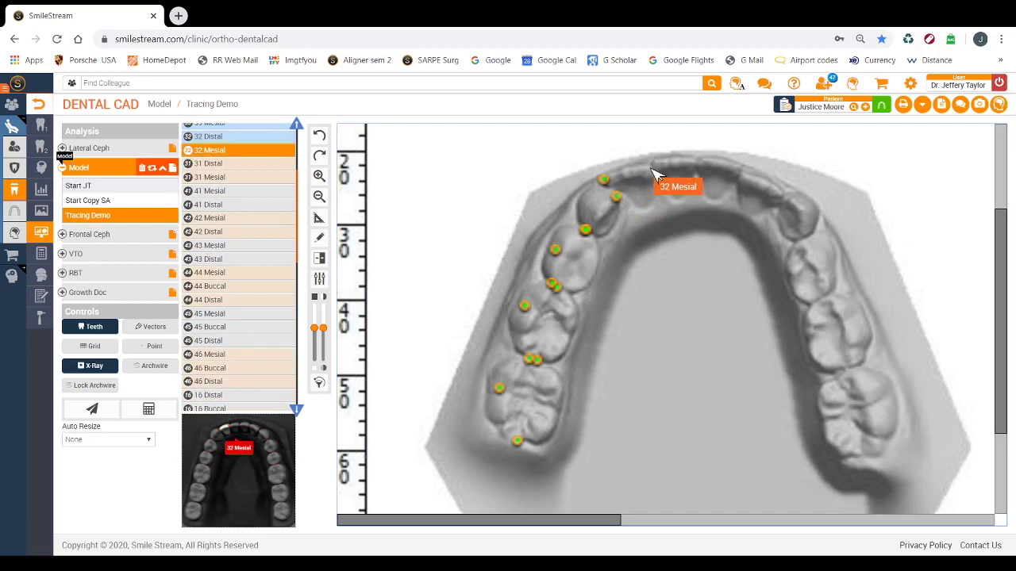
left_click(652, 169)
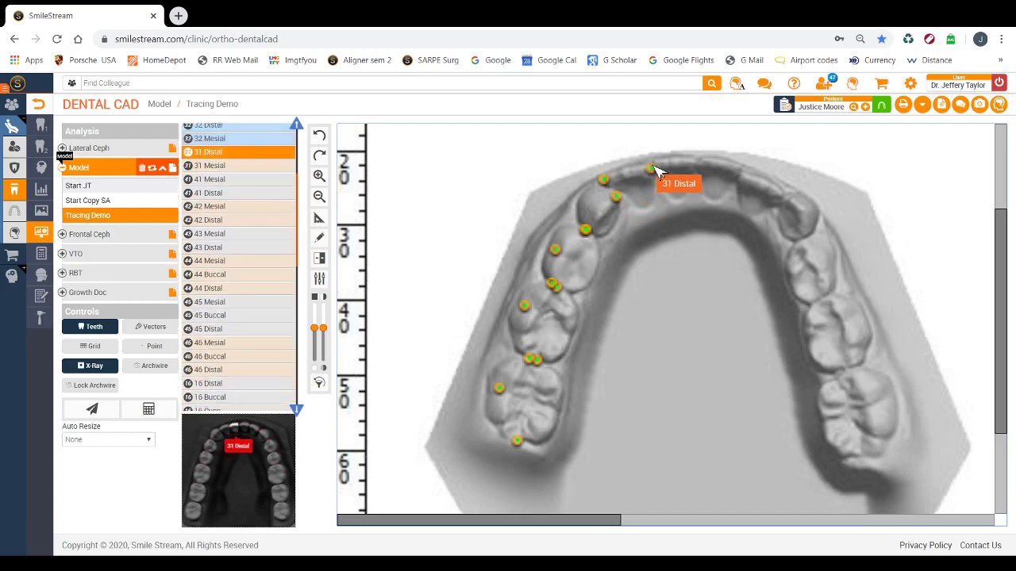
left_click(652, 167)
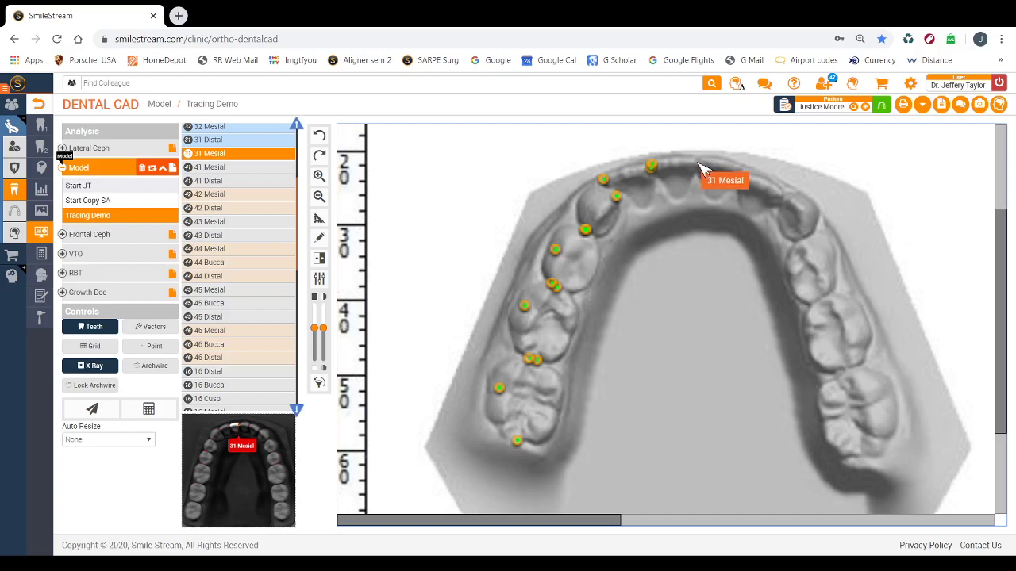
left_click(697, 163)
left_click(697, 164)
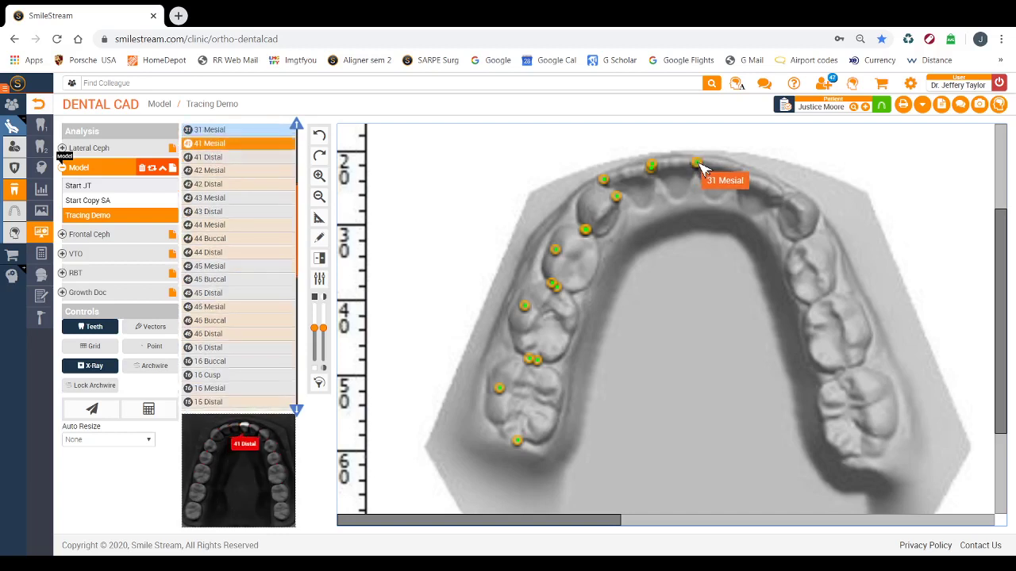
left_click(742, 171)
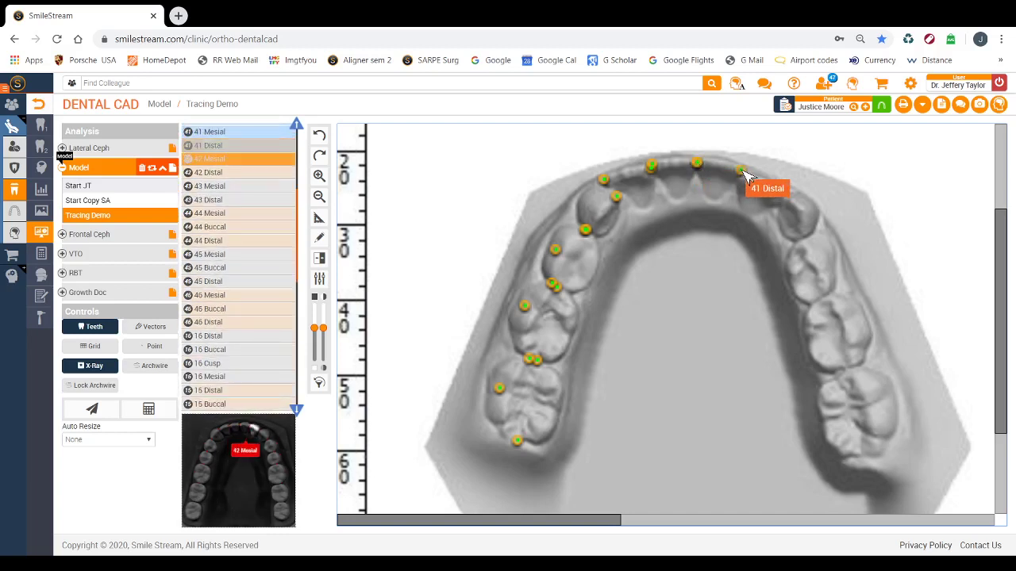
left_click(740, 176)
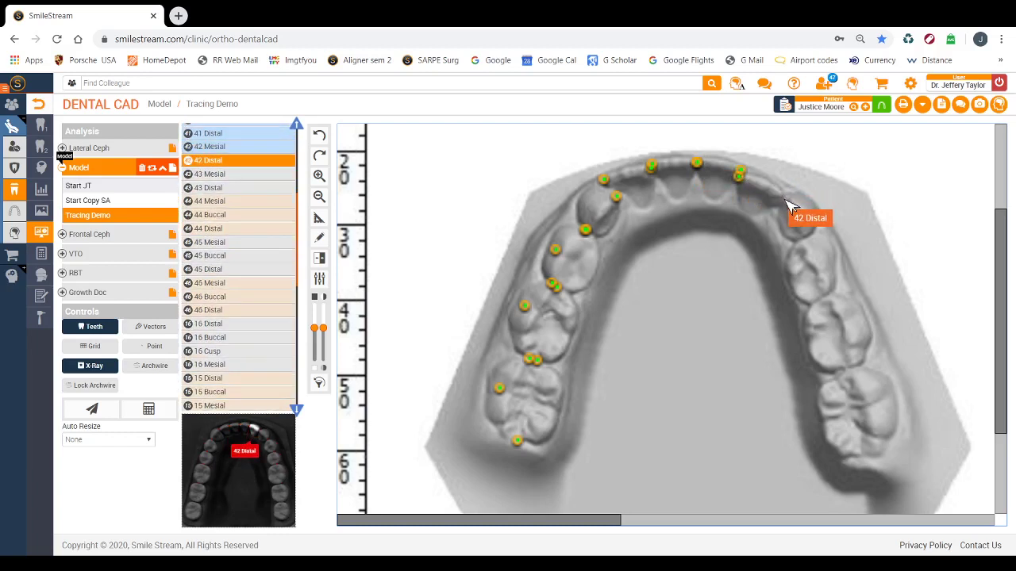
left_click(784, 200)
left_click(787, 198)
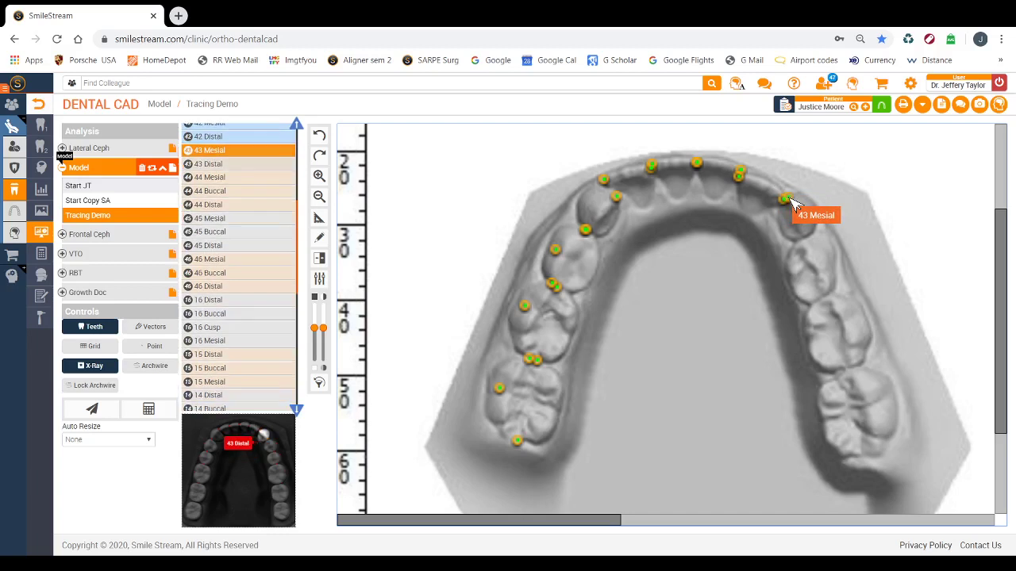
left_click(804, 236)
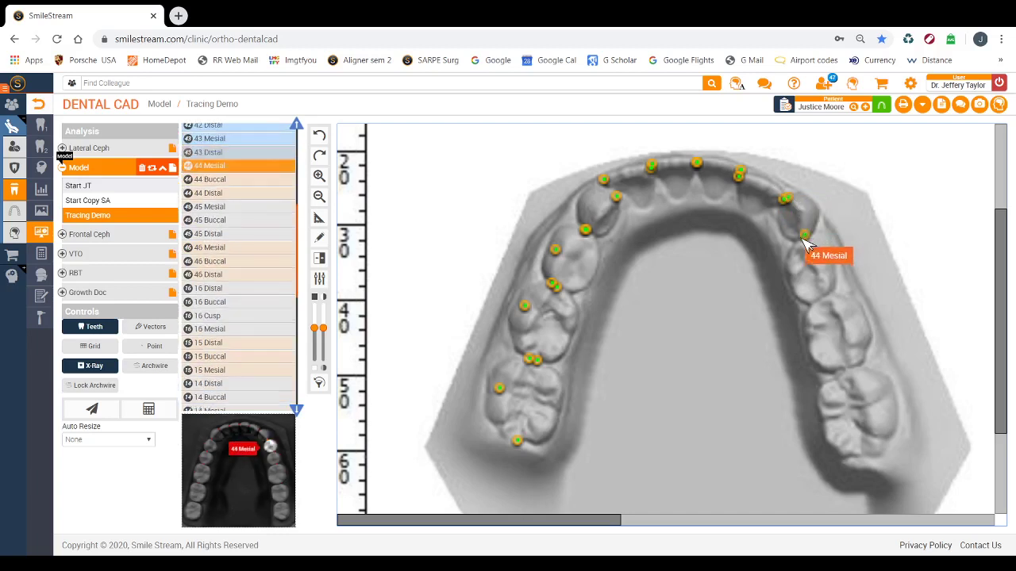
Step: Place mesial, buccal and distal landmarks on teeth 44 and 45, plus 46 Mesial and Buccal
left_click(796, 241)
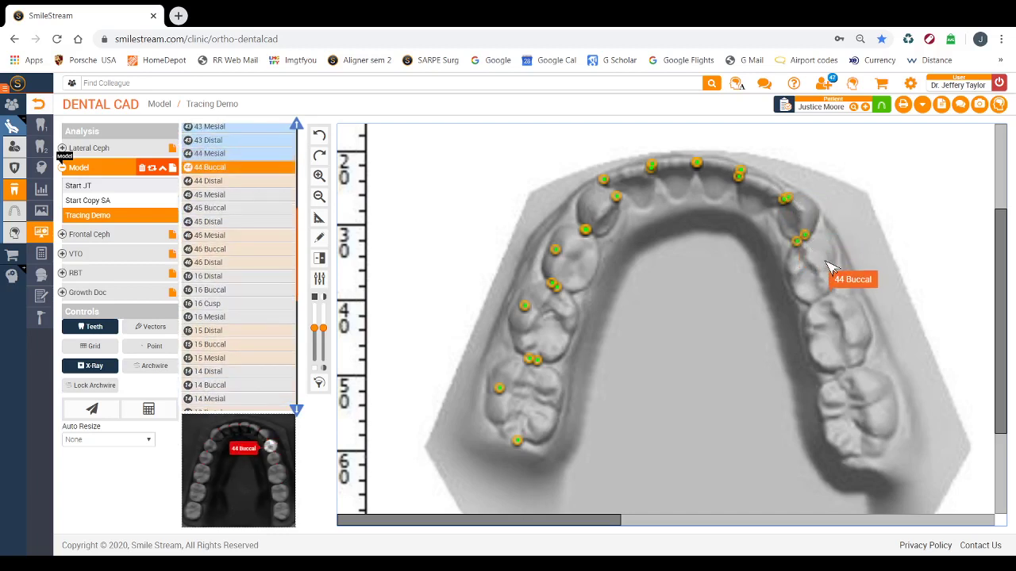
left_click(824, 260)
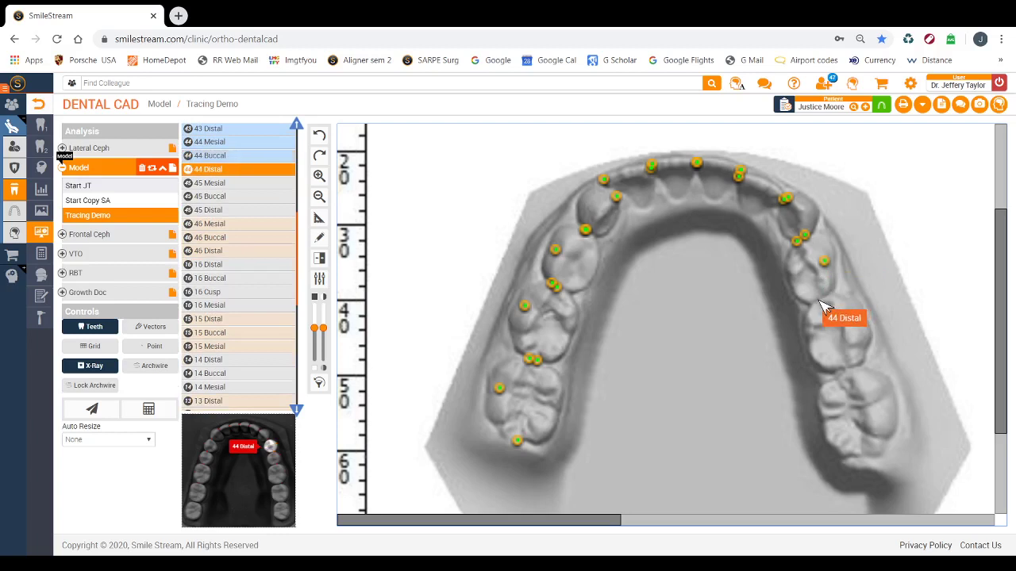
left_click(818, 299)
left_click(824, 297)
left_click(858, 320)
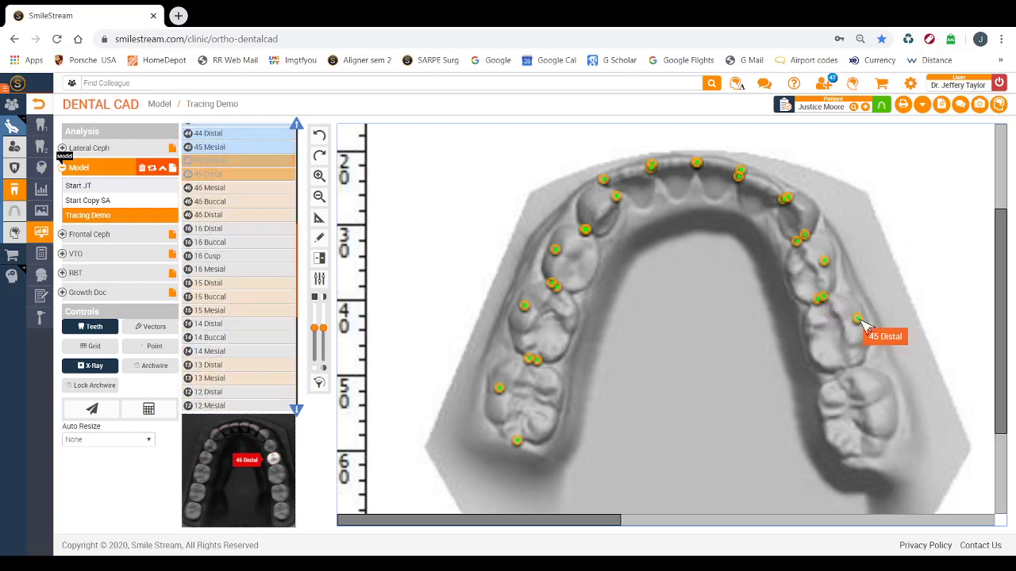
left_click(846, 369)
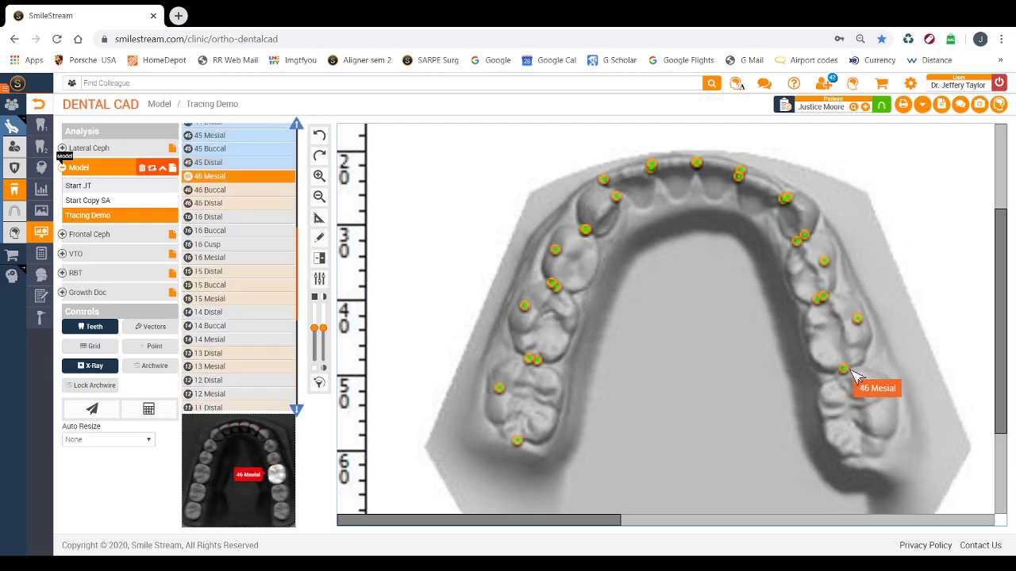
left_click(854, 367)
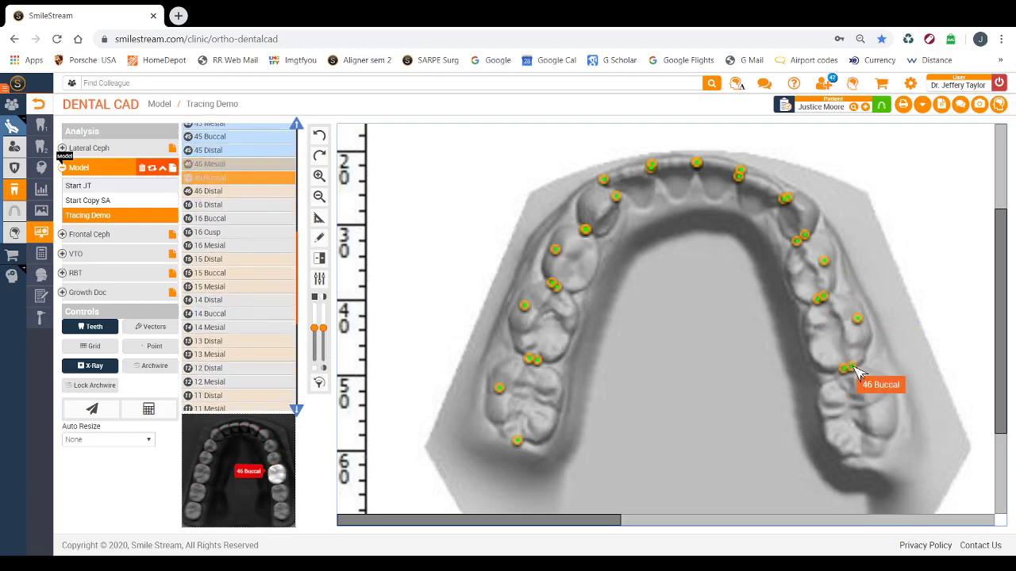
left_click(885, 401)
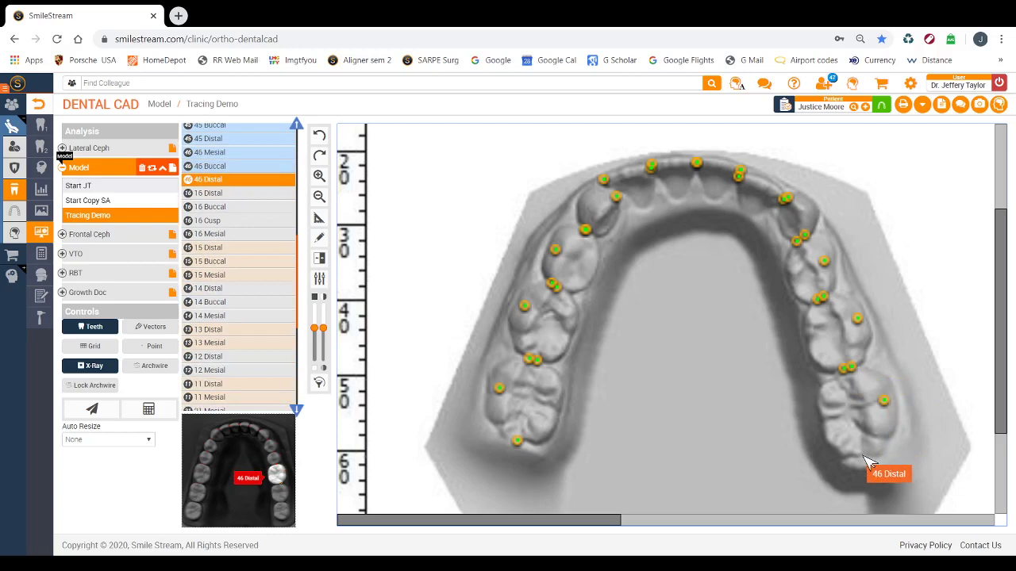
Step: Mark 46 Distal, then on the upper model mark 16 Distal, Buccal and Cusp
left_click(865, 457)
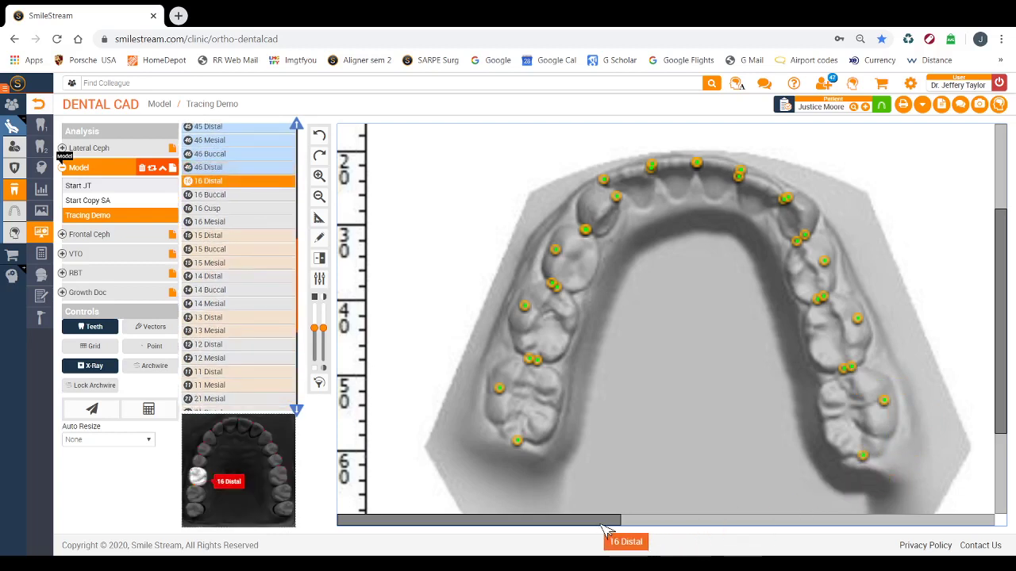
left_click_drag(605, 521, 945, 466)
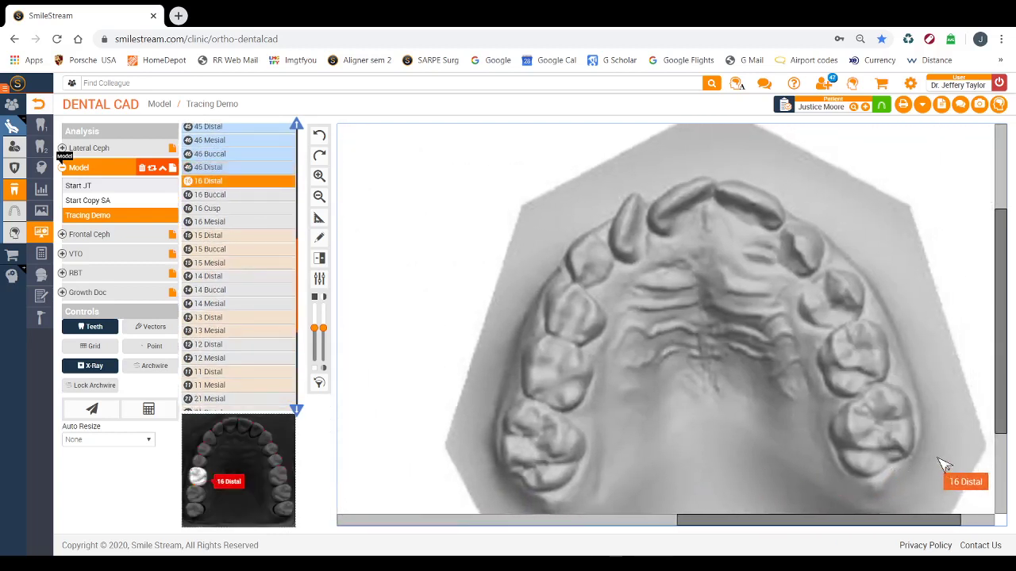
left_click(521, 482)
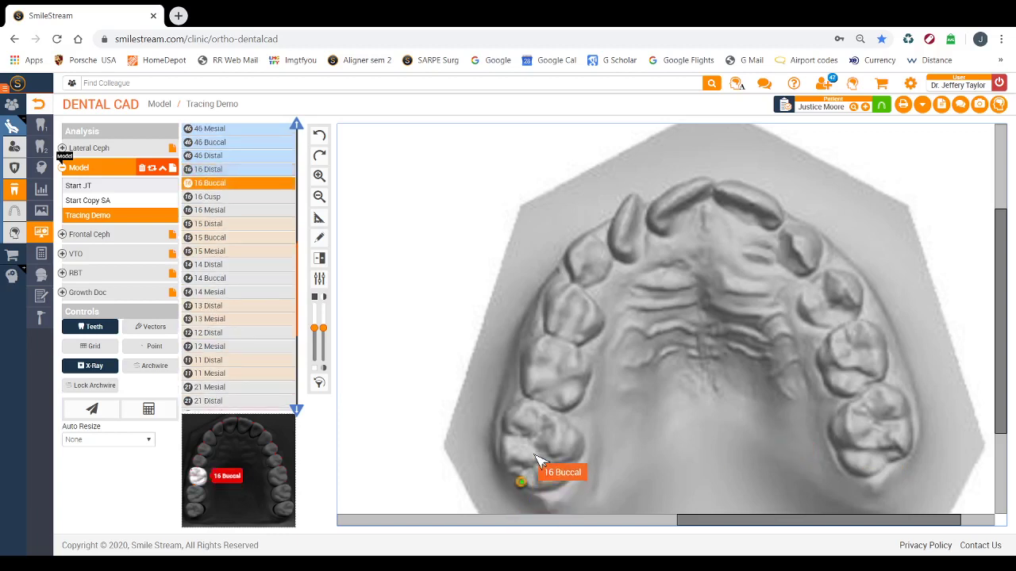
left_click(501, 433)
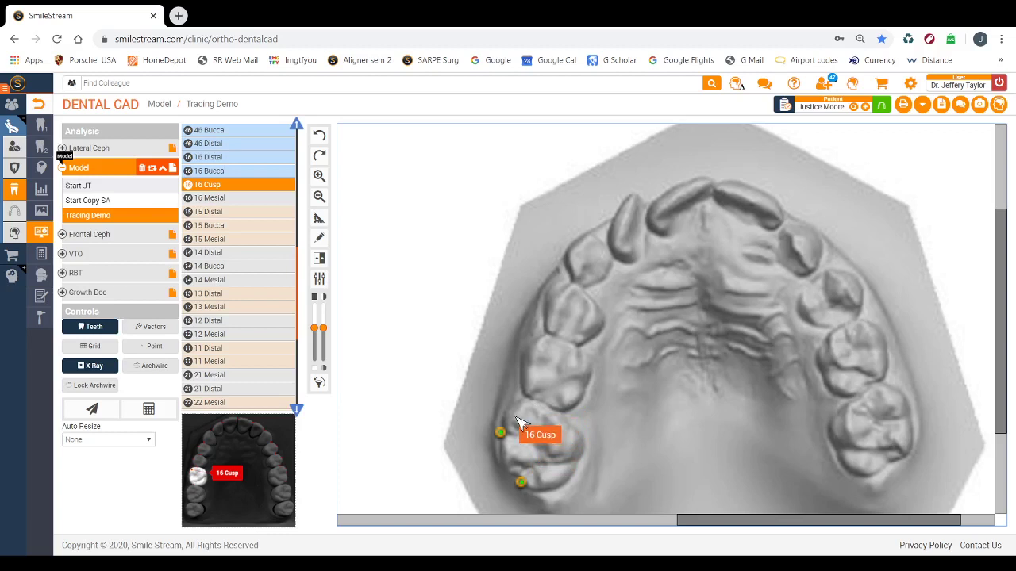
left_click(515, 416)
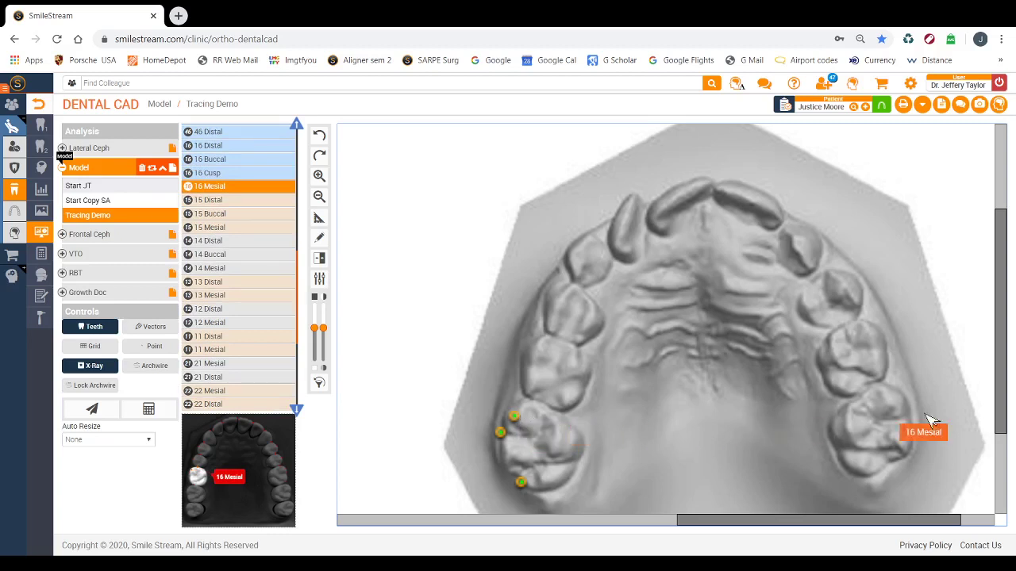
Step: Mark 16 Mesial and the distal, buccal and mesial points of teeth 15 and 14
left_click(548, 411)
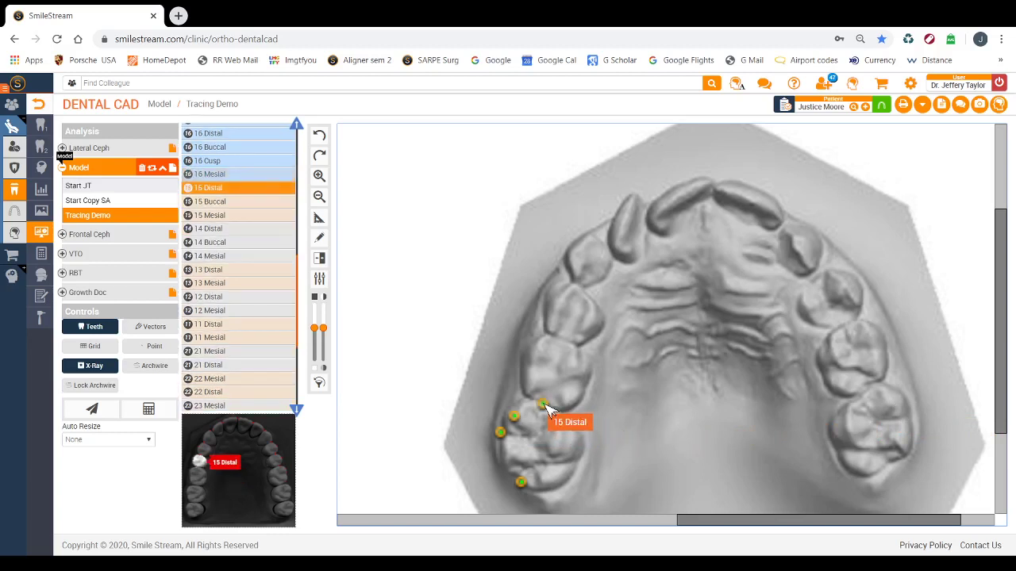
left_click(540, 408)
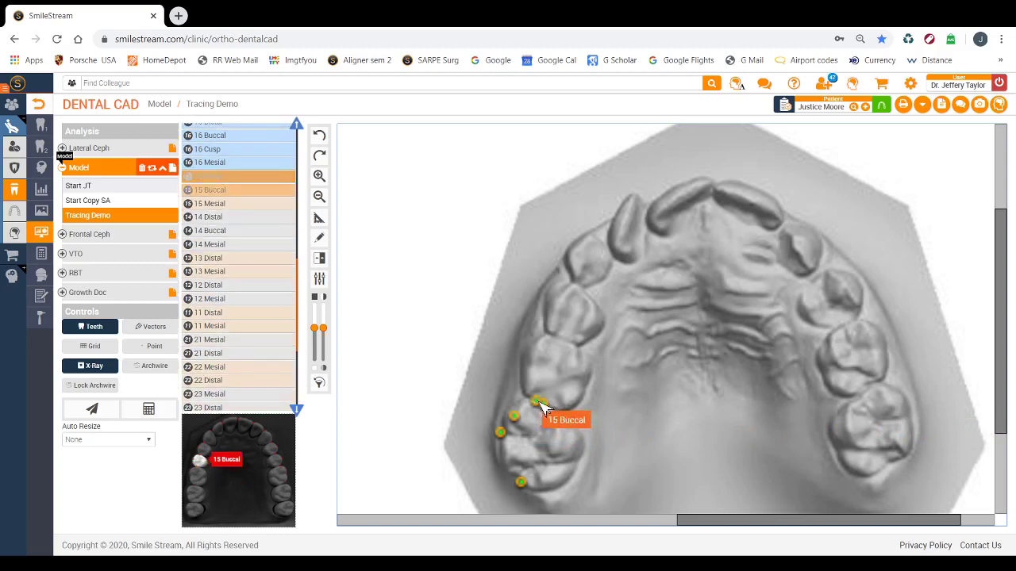
left_click(527, 364)
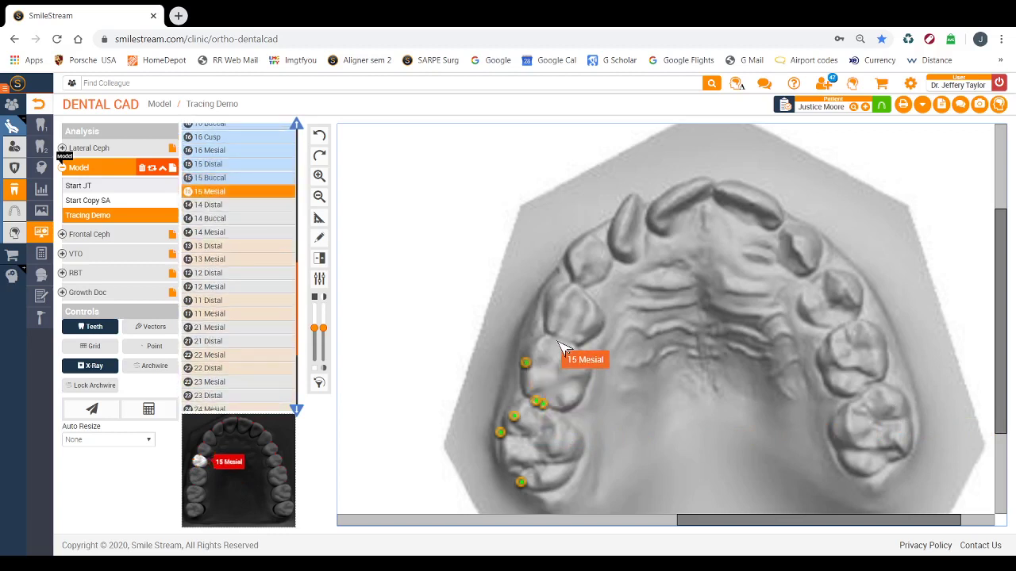
left_click(557, 337)
left_click(551, 336)
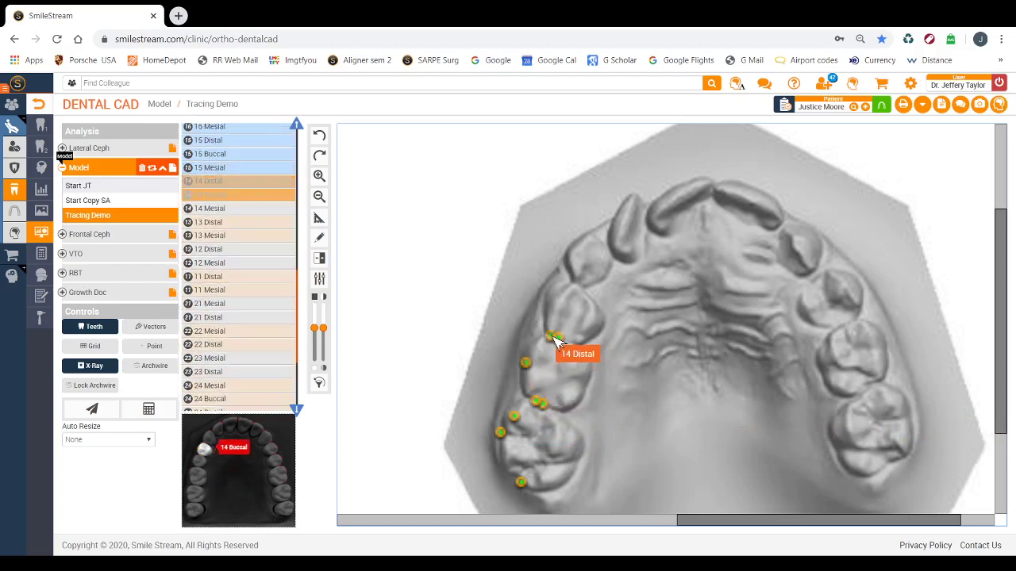
left_click(548, 301)
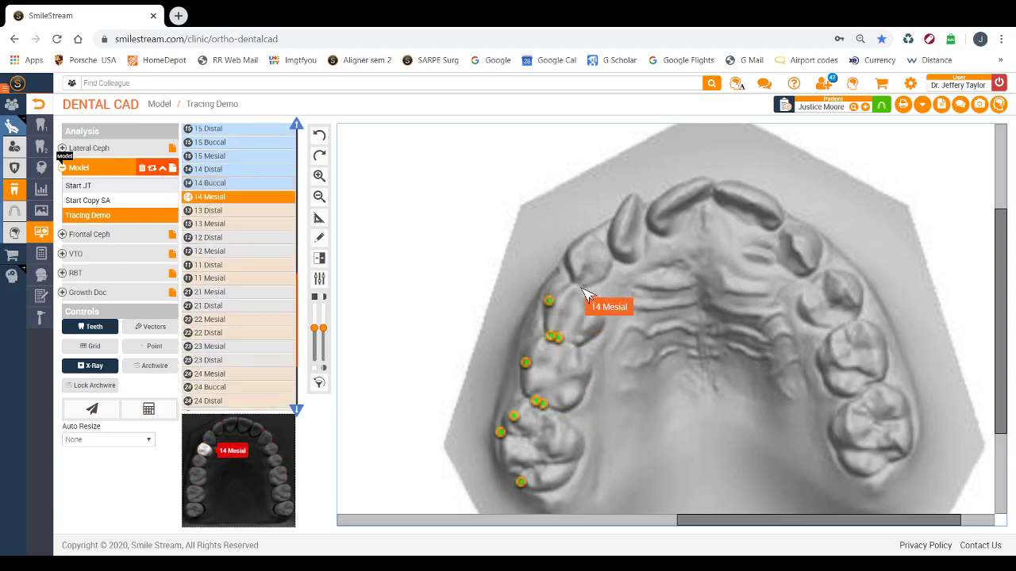
left_click(580, 287)
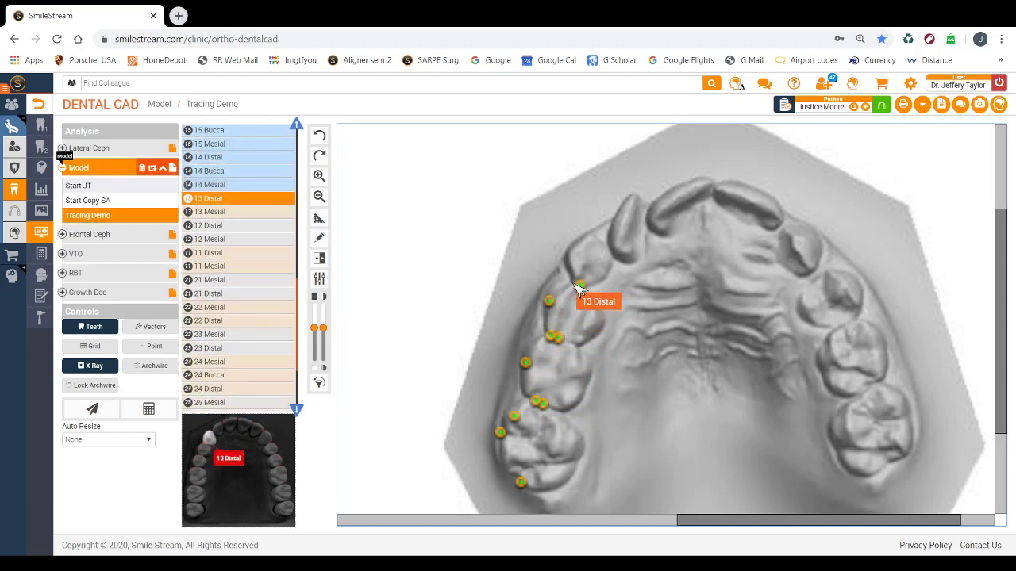
Step: Mark distal and mesial points on teeth 13, 12 and 11, plus 21 Mesial
left_click(573, 284)
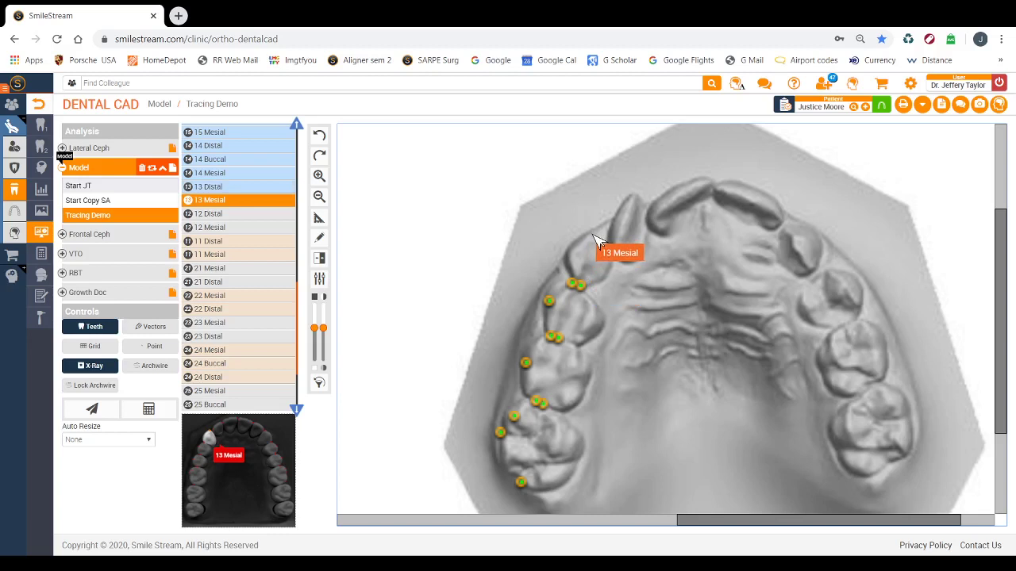
left_click(592, 232)
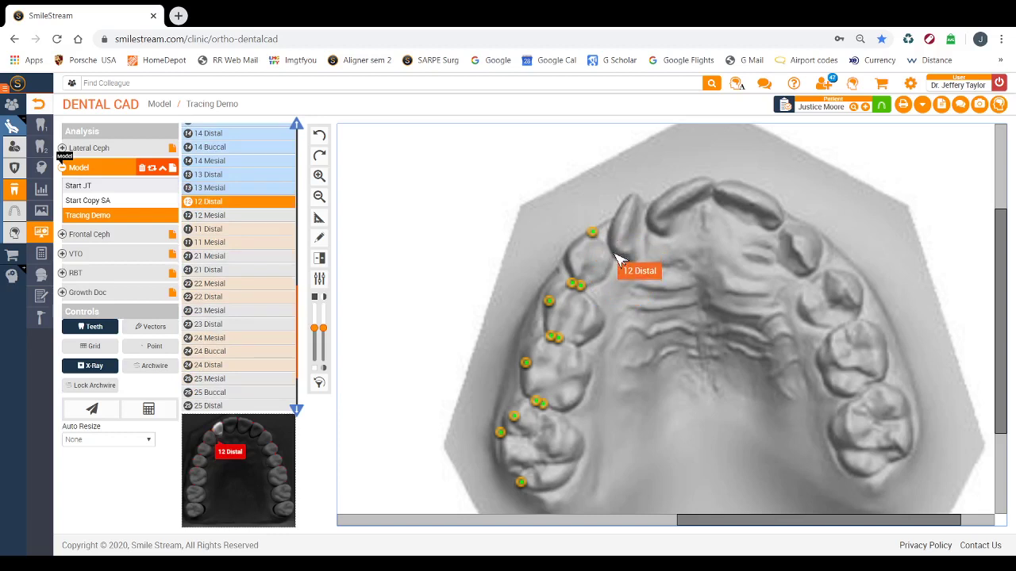
left_click(613, 253)
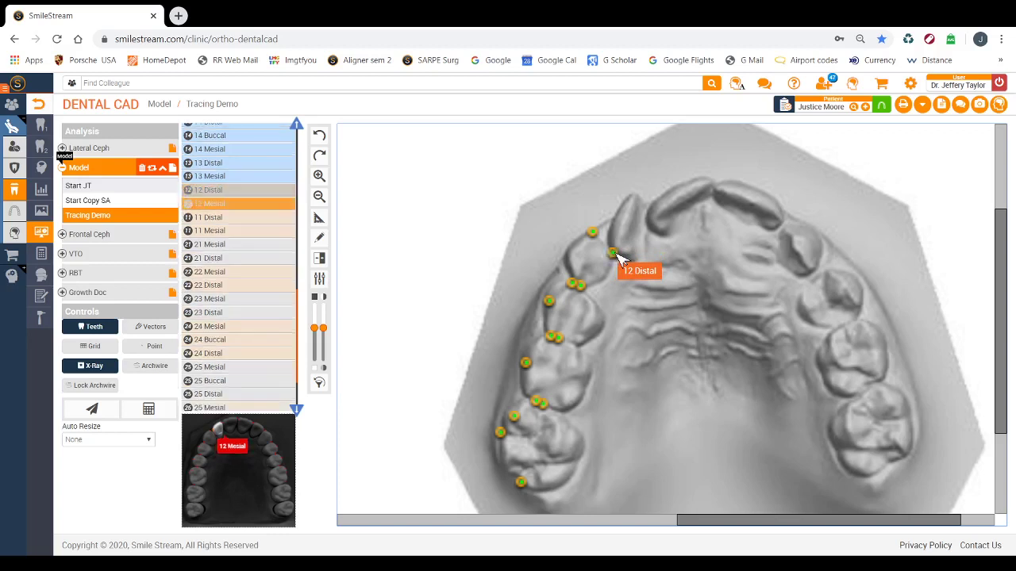
left_click(635, 193)
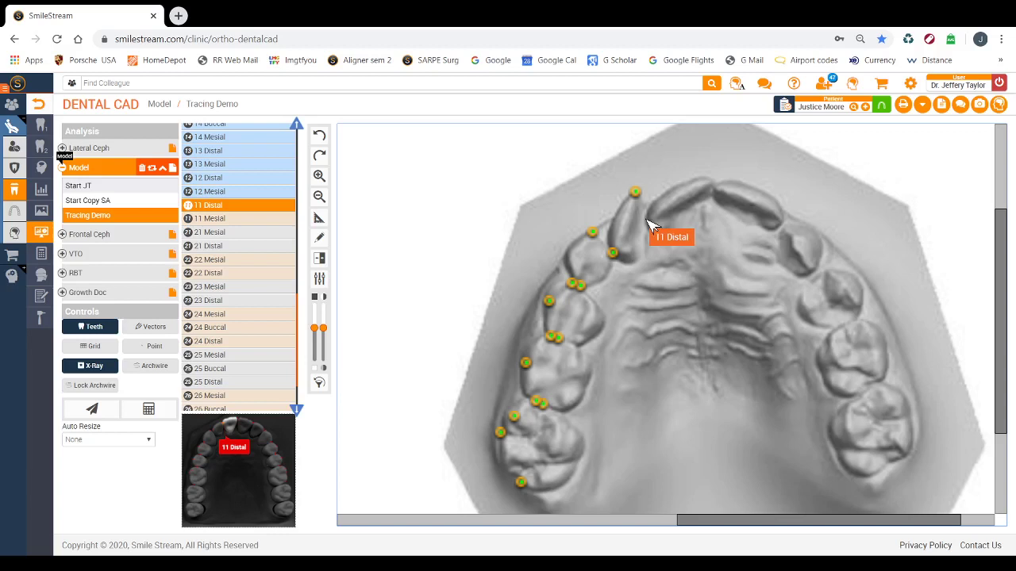
left_click(646, 219)
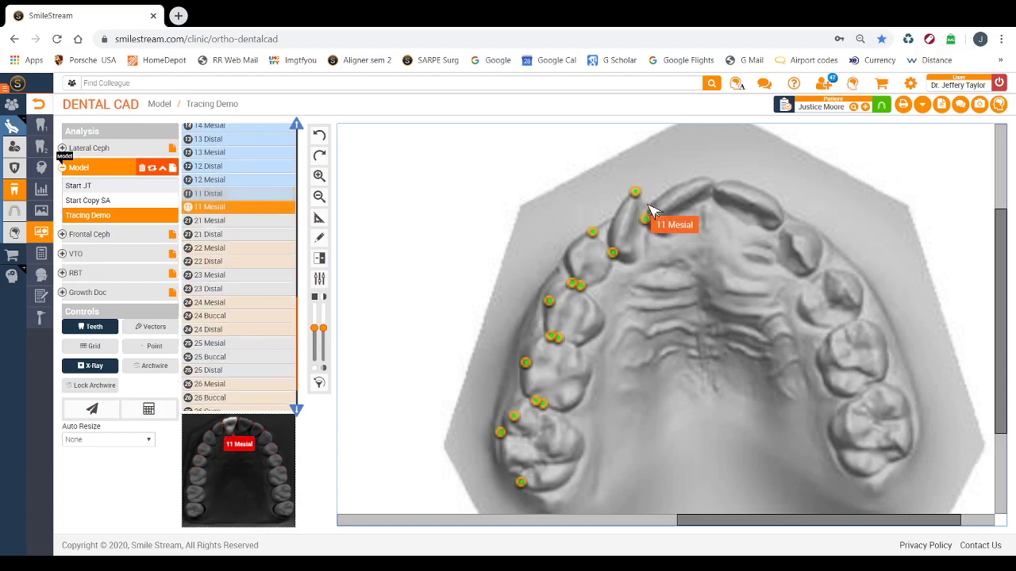
left_click(714, 183)
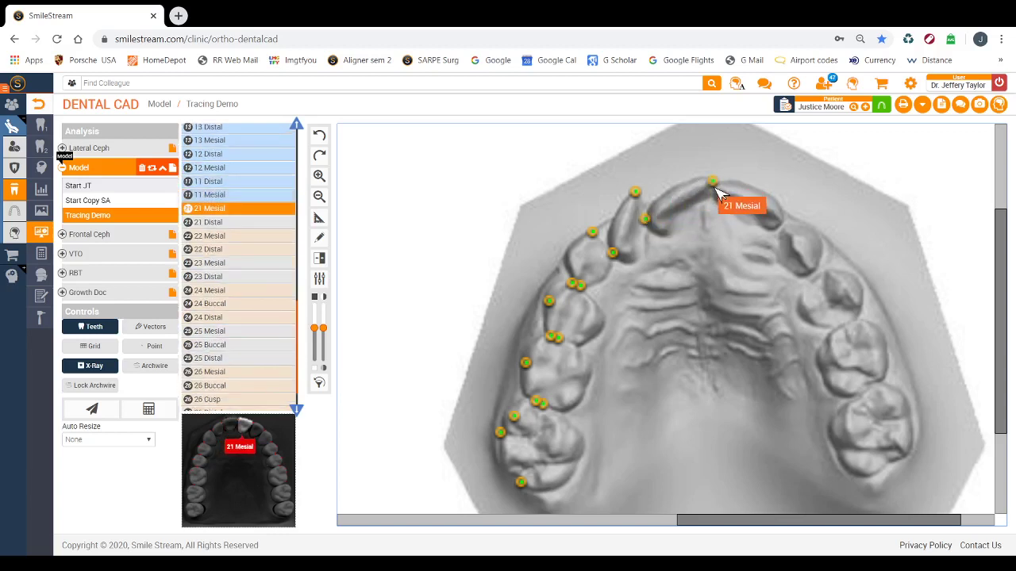
left_click(714, 187)
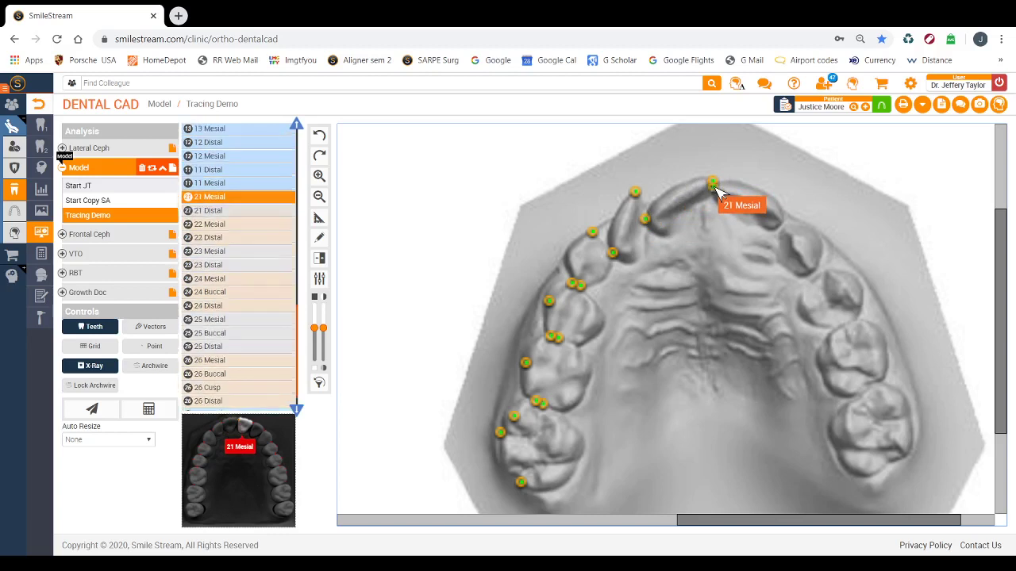
Step: Mark 21 Distal and the mesial and distal points of teeth 22 and 23
left_click(785, 224)
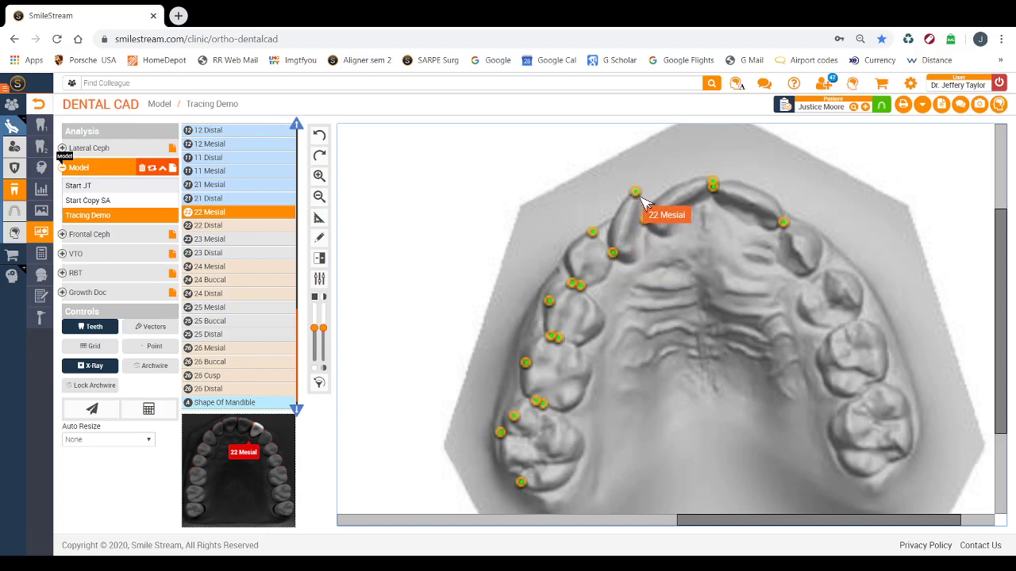
left_click(785, 179)
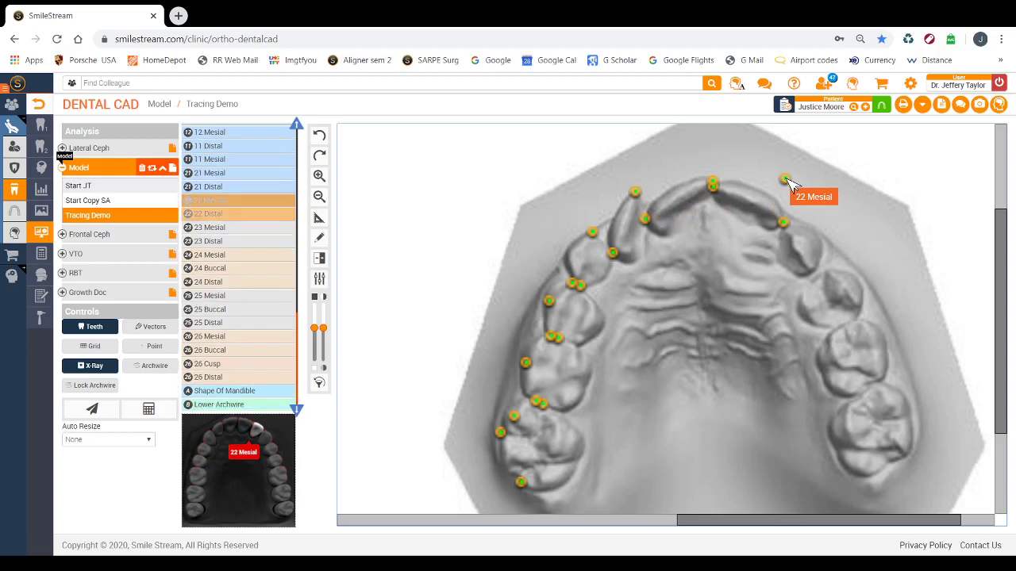
left_click(826, 209)
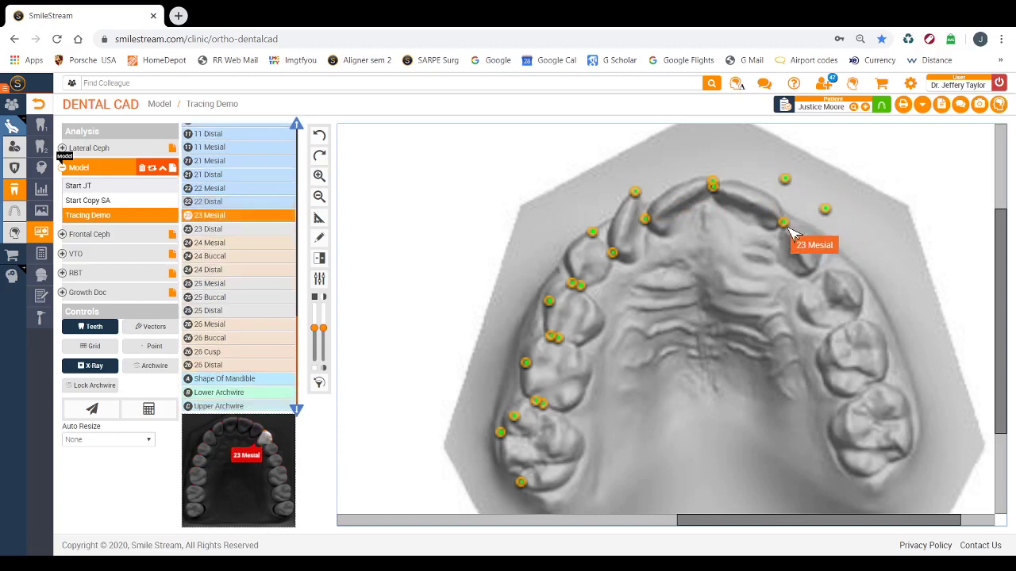
left_click(784, 225)
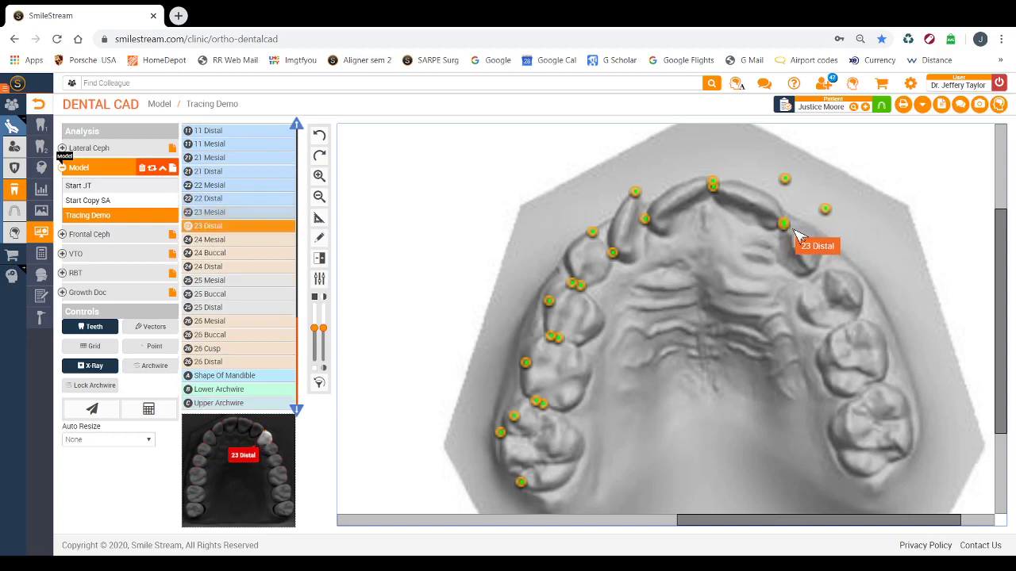
left_click(811, 273)
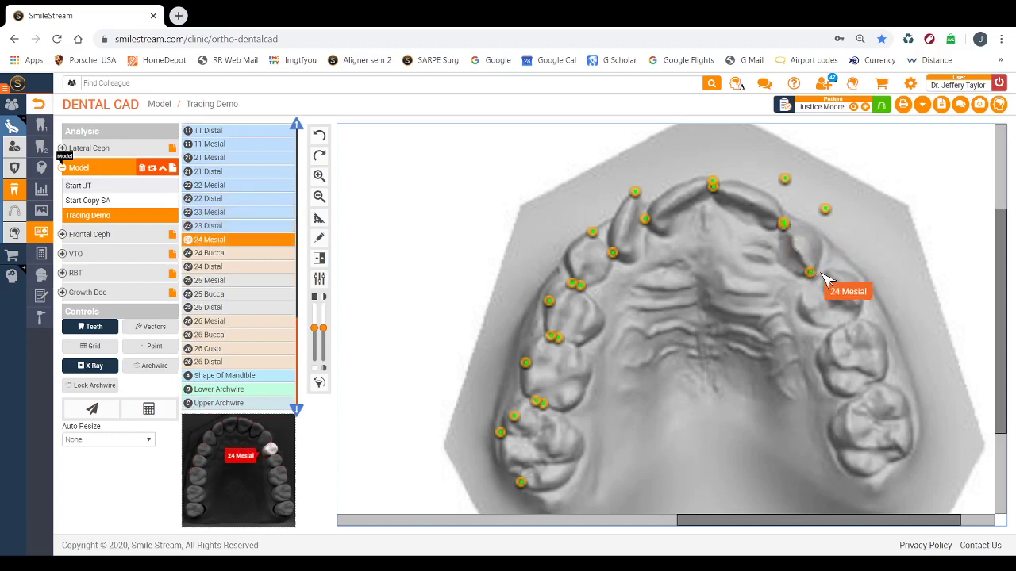
Step: Place landmarks on teeth 24 and 25, then 26 Mesial, Buccal, Cusp and Distal
left_click(821, 273)
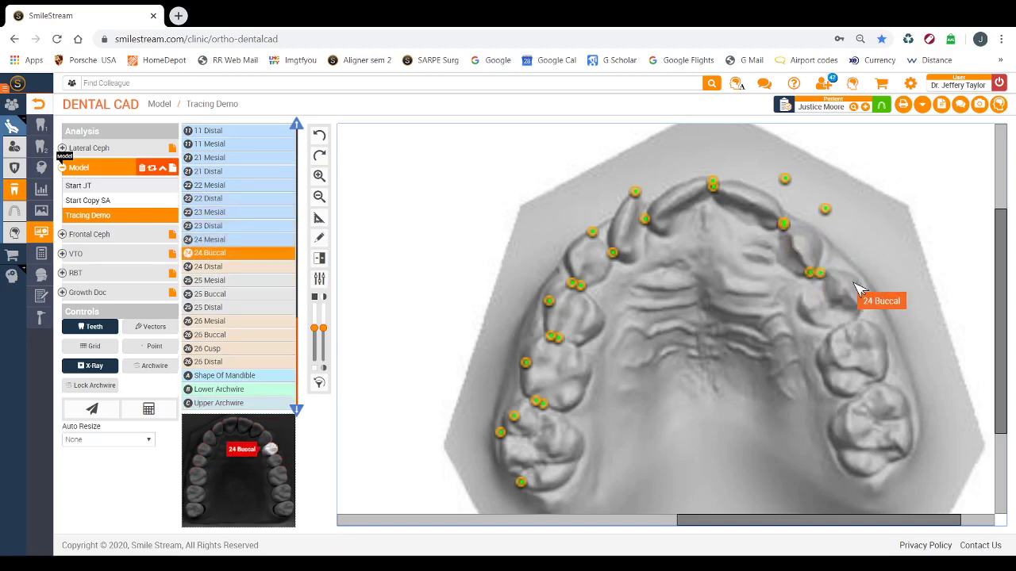
left_click(853, 283)
left_click(853, 325)
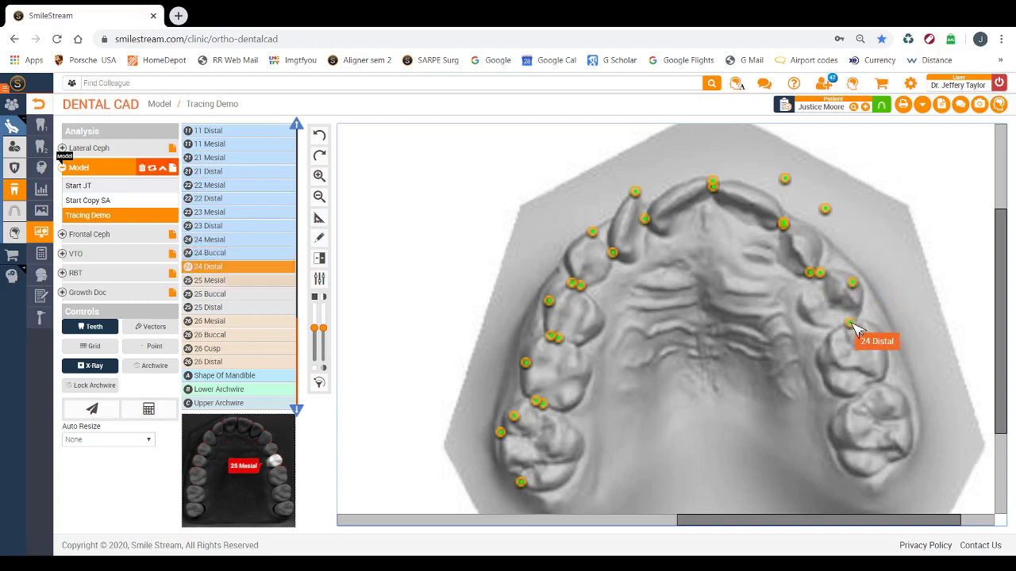
left_click(843, 325)
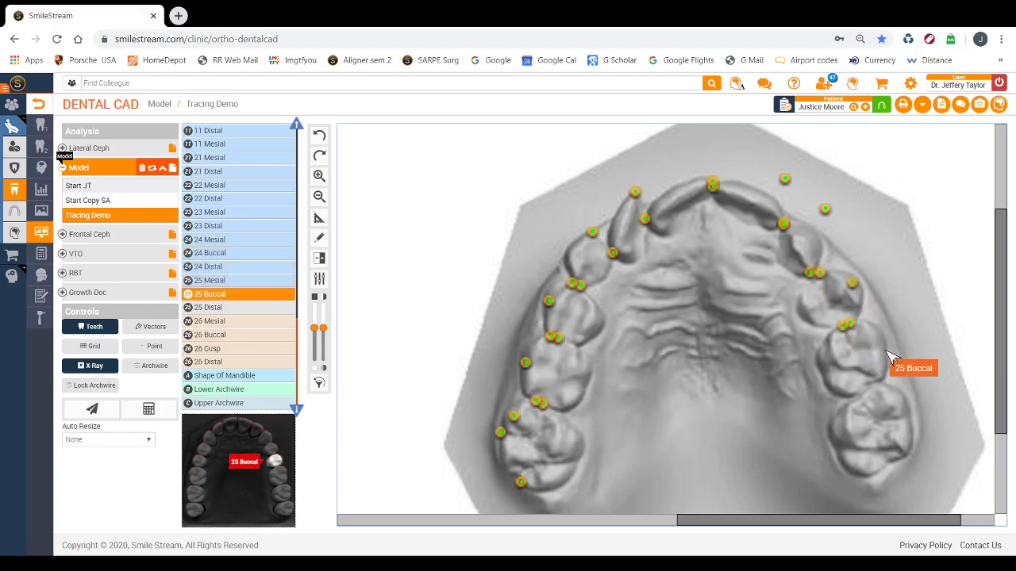
left_click(883, 349)
left_click(868, 388)
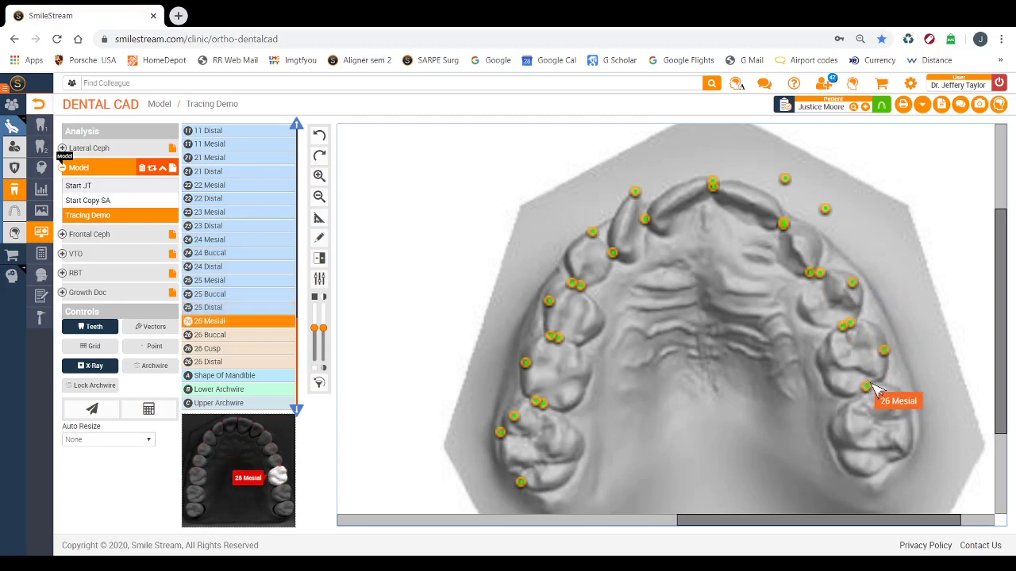
left_click(873, 386)
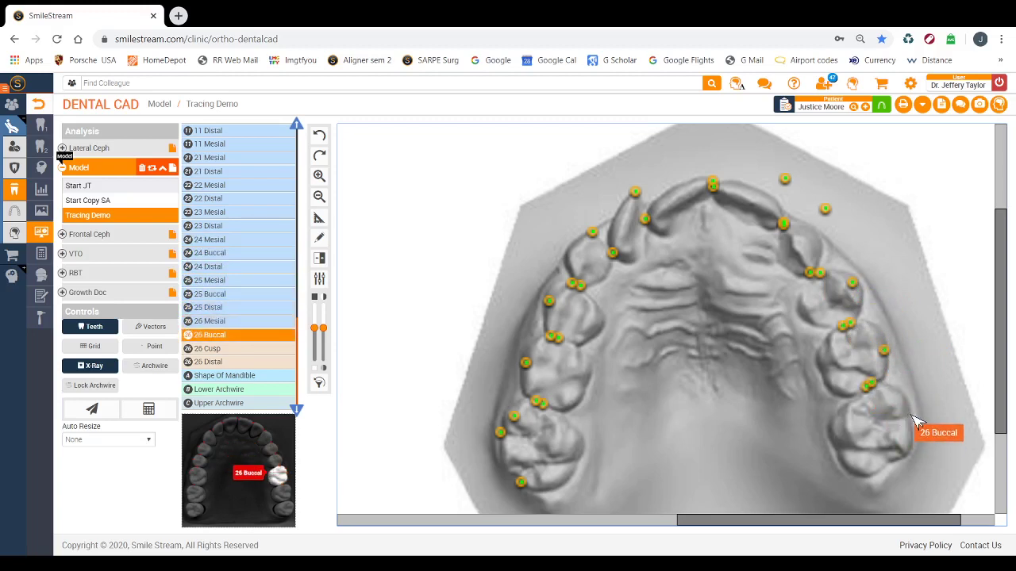
left_click(909, 420)
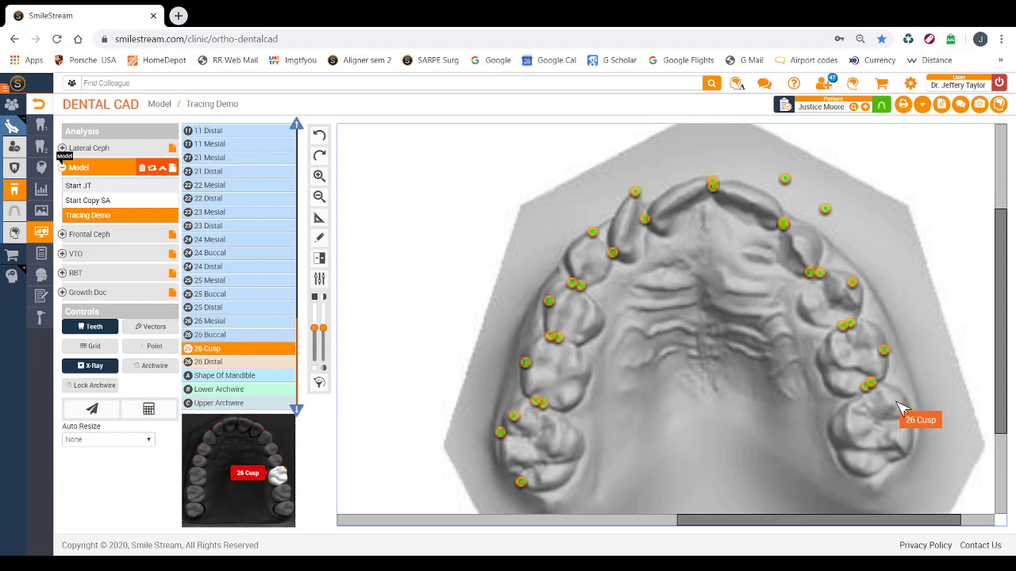
left_click(897, 403)
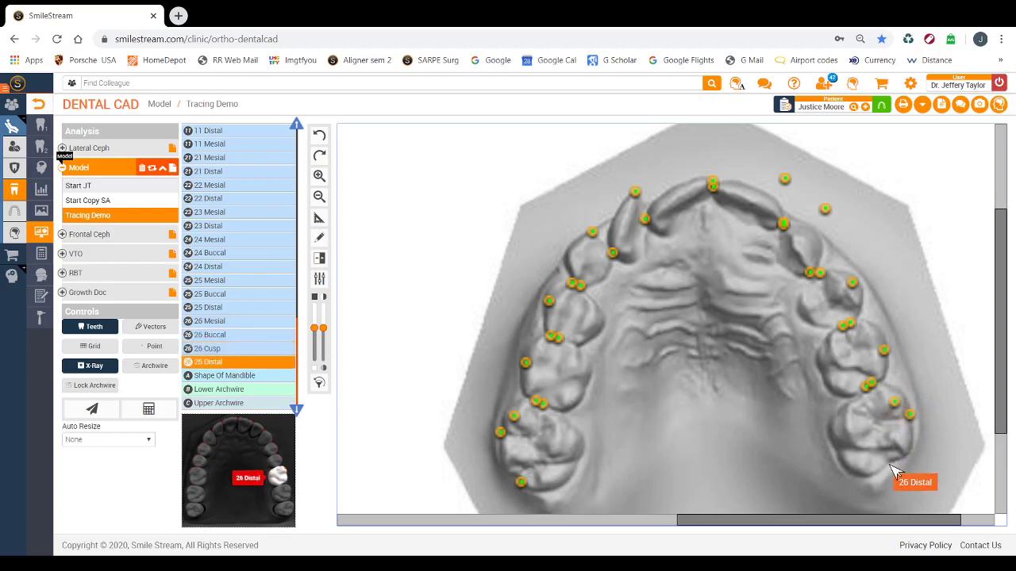
left_click(891, 467)
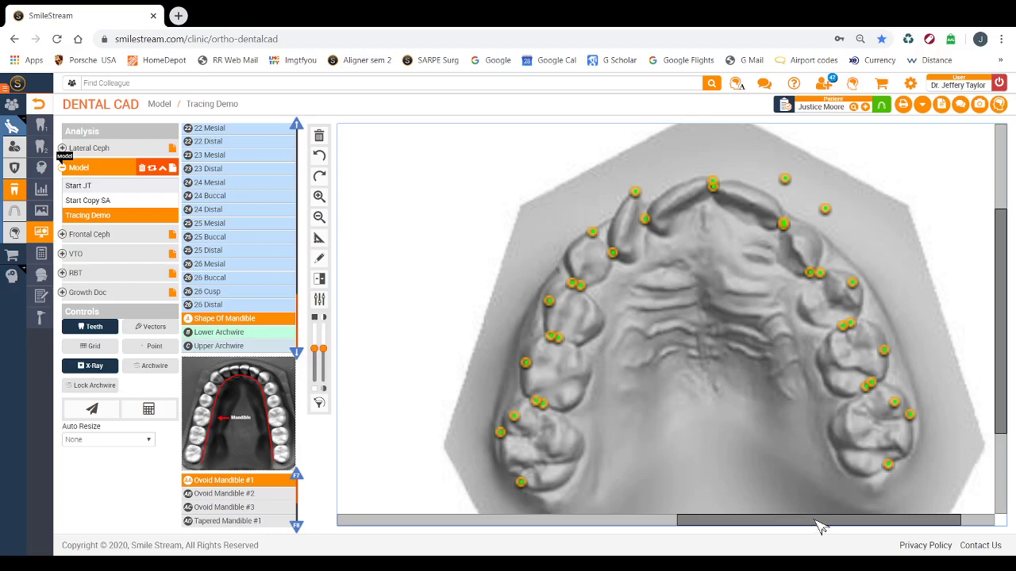
Step: Move the red Ovoid Mandible #1 curve and reshape its right end to fit inside the lower arch
left_click_drag(821, 526, 545, 506)
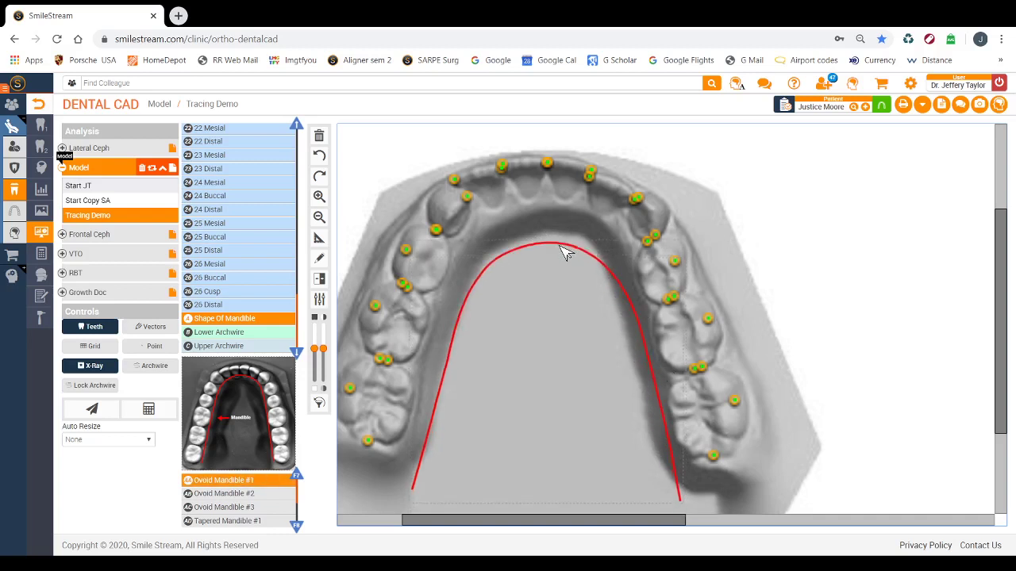
left_click_drag(563, 251, 560, 194)
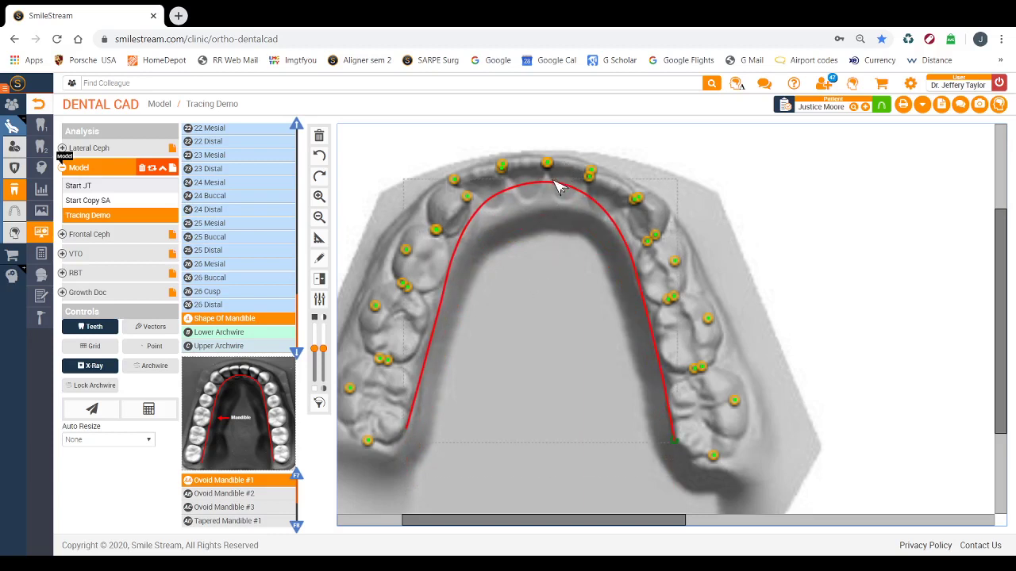
left_click_drag(559, 188, 561, 234)
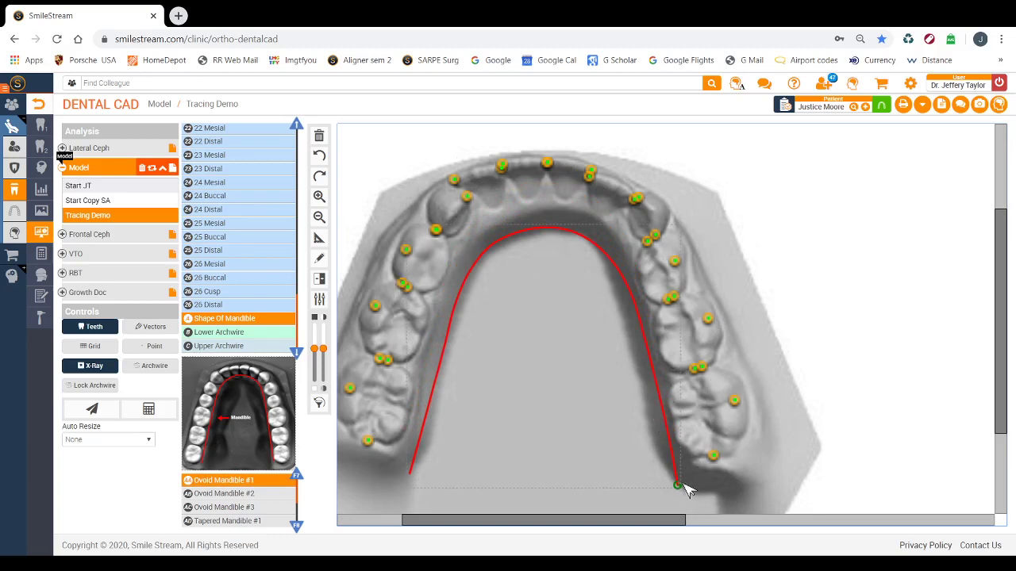
mouse_move(678, 485)
left_mouse_down()
mouse_move(681, 465)
mouse_move(674, 497)
mouse_move(680, 474)
mouse_move(683, 489)
left_mouse_up()
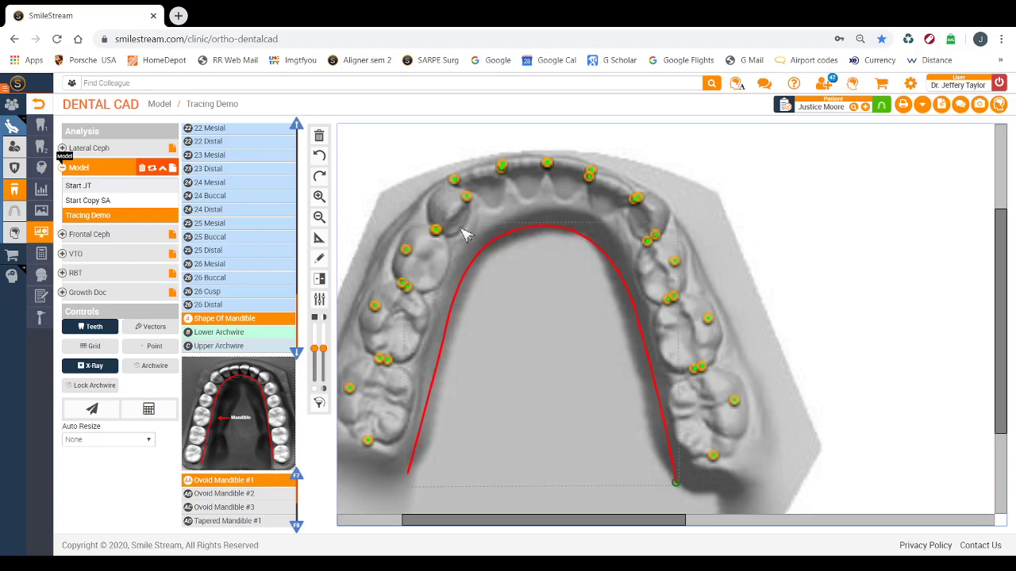
left_click(270, 333)
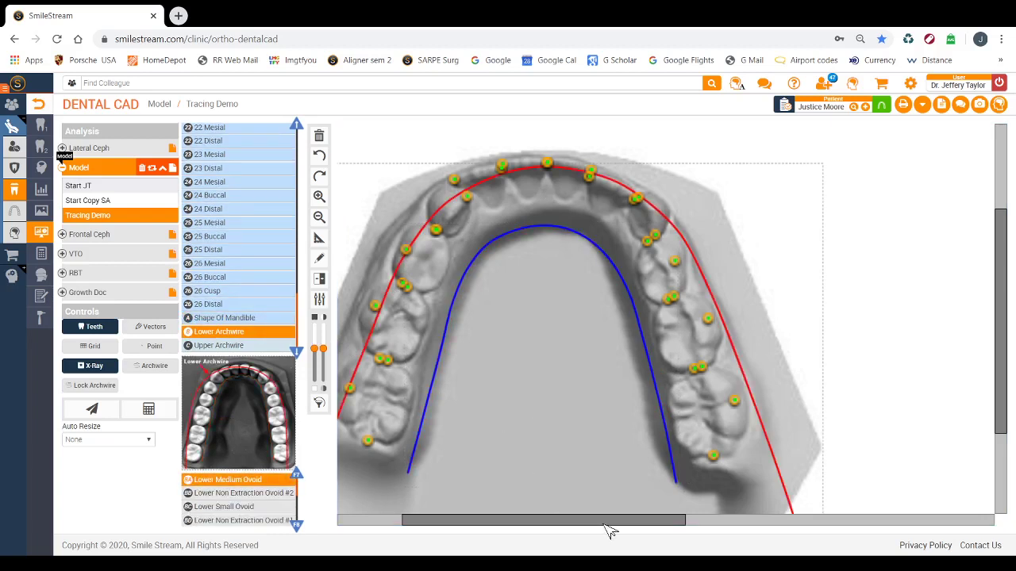
Step: Fit the Lower Medium Ovoid archwire to the tooth points and turn on Vectors, Point and Archwire display
left_click_drag(606, 524, 594, 527)
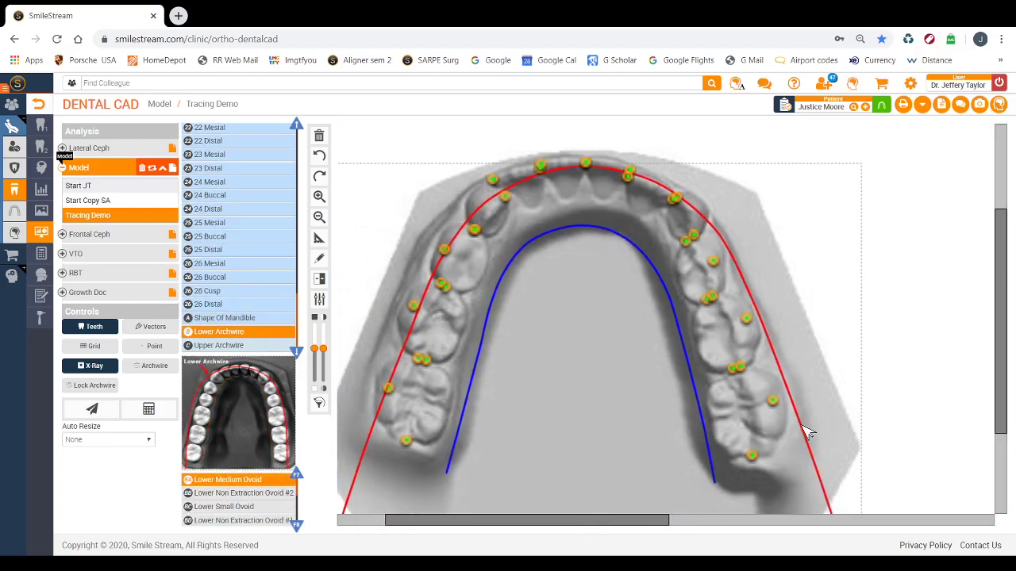
left_click_drag(808, 432, 792, 426)
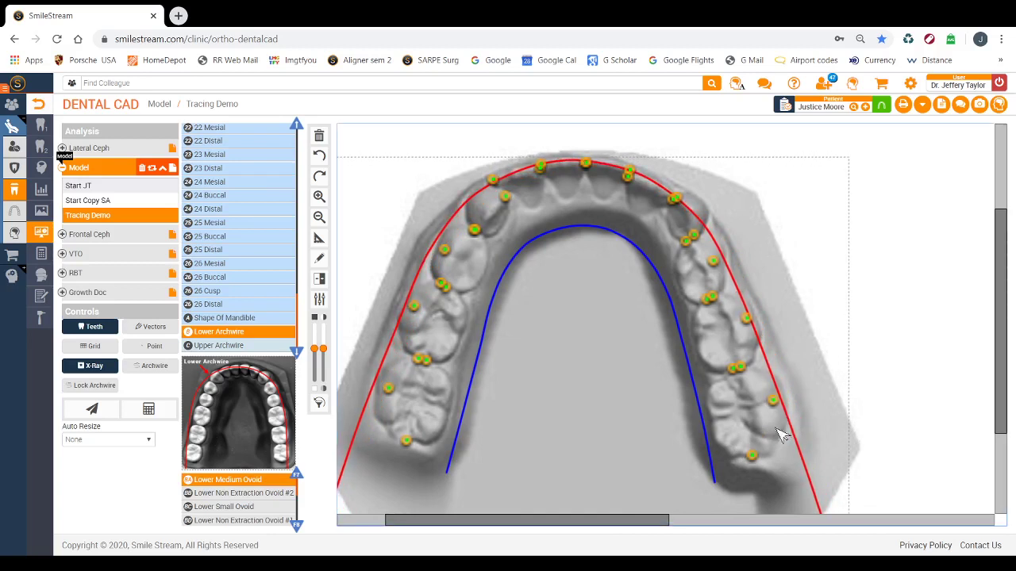
left_click(155, 328)
left_click(154, 347)
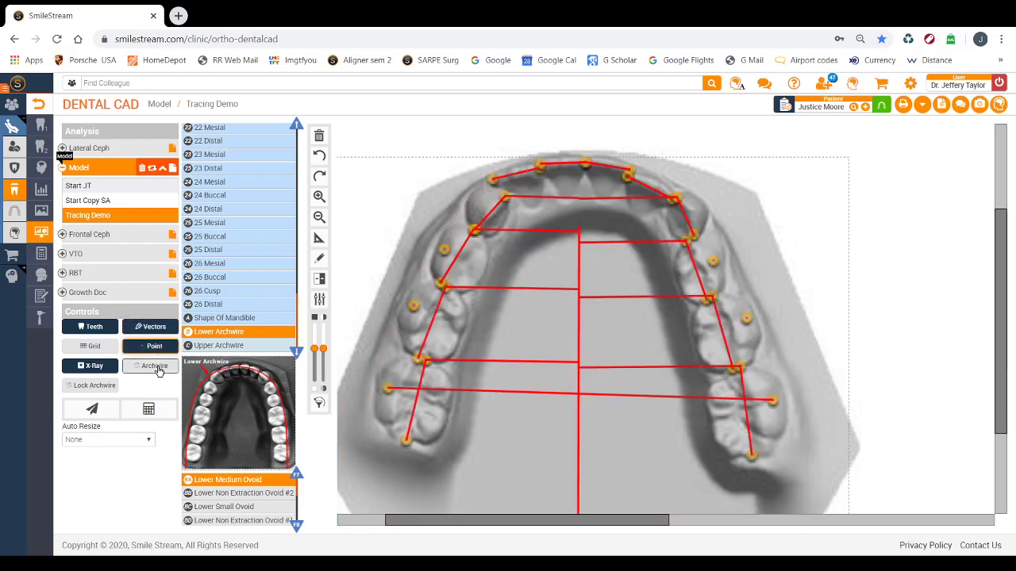
left_click(152, 366)
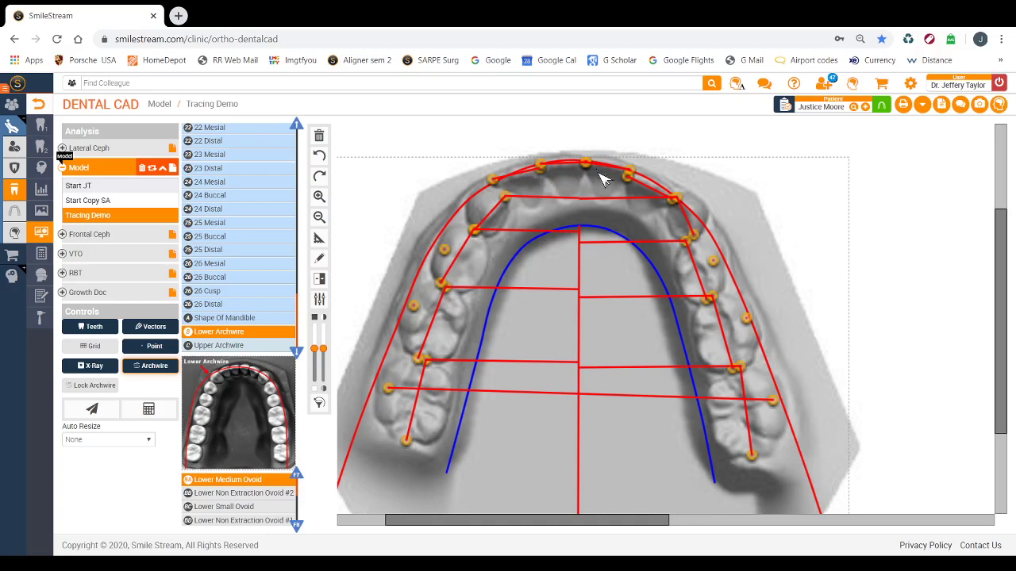
left_click(806, 454)
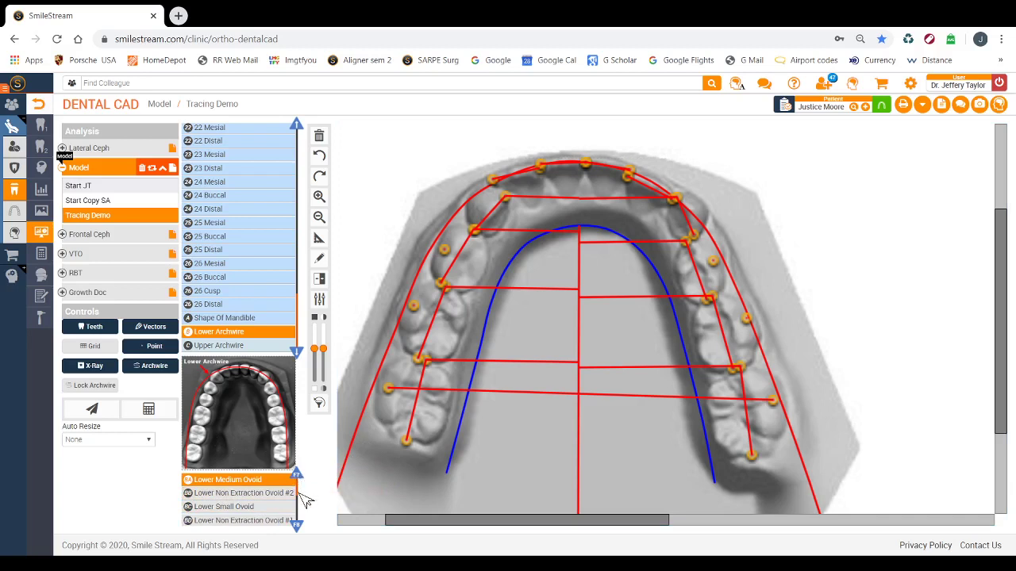
Step: Try the Lower Small Ovoid archwire, shifted slightly left, then the Lower Small Tapered form
left_click(269, 507)
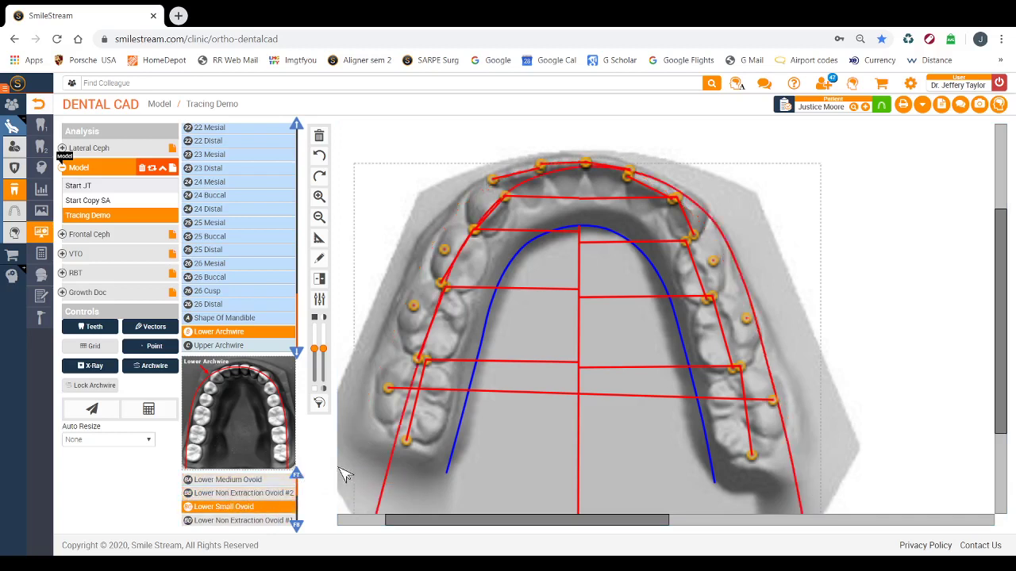
left_click_drag(396, 454, 378, 451)
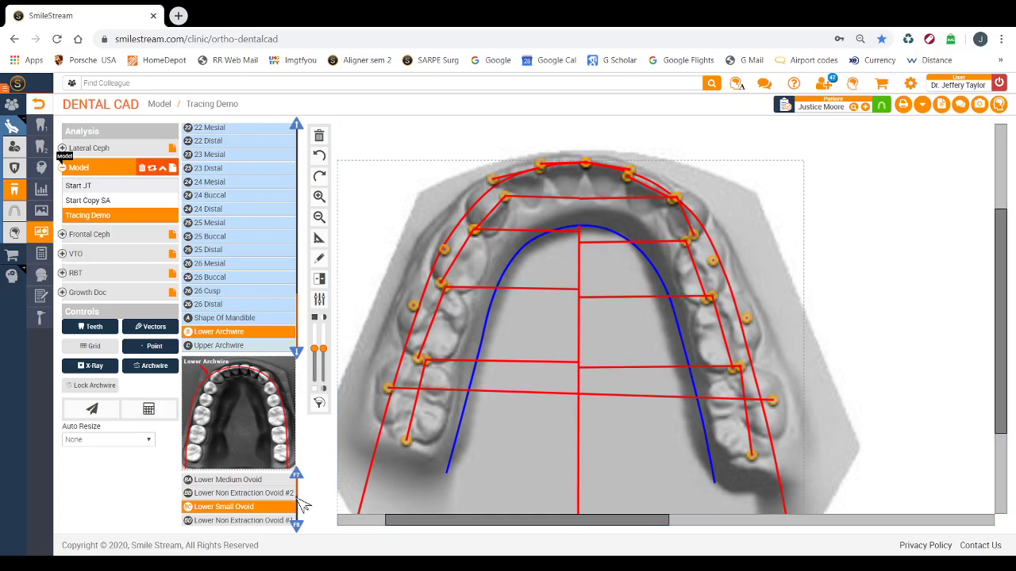
scroll(302, 506, "down", 3)
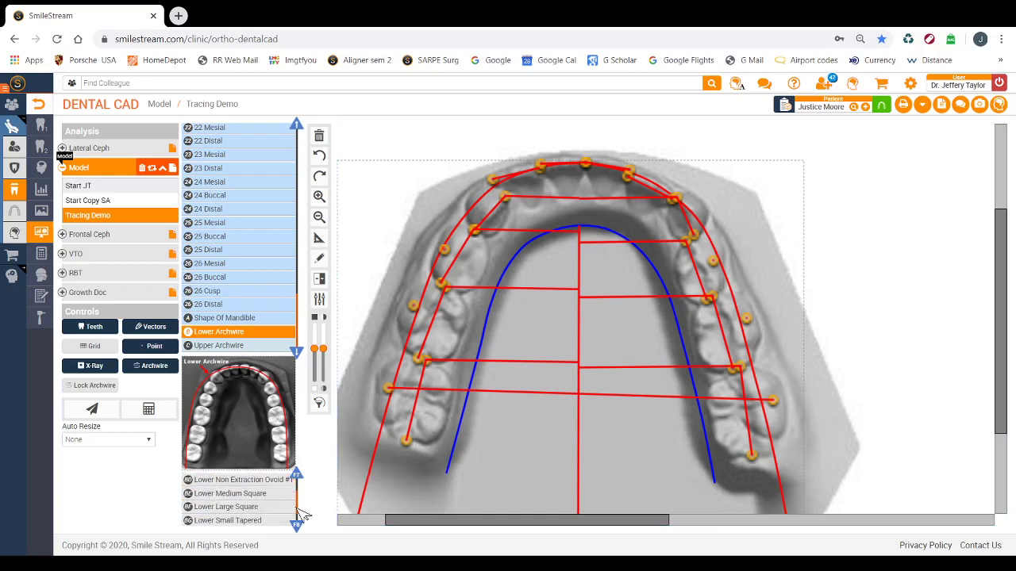
scroll(303, 520, "down", 1)
left_click(262, 505)
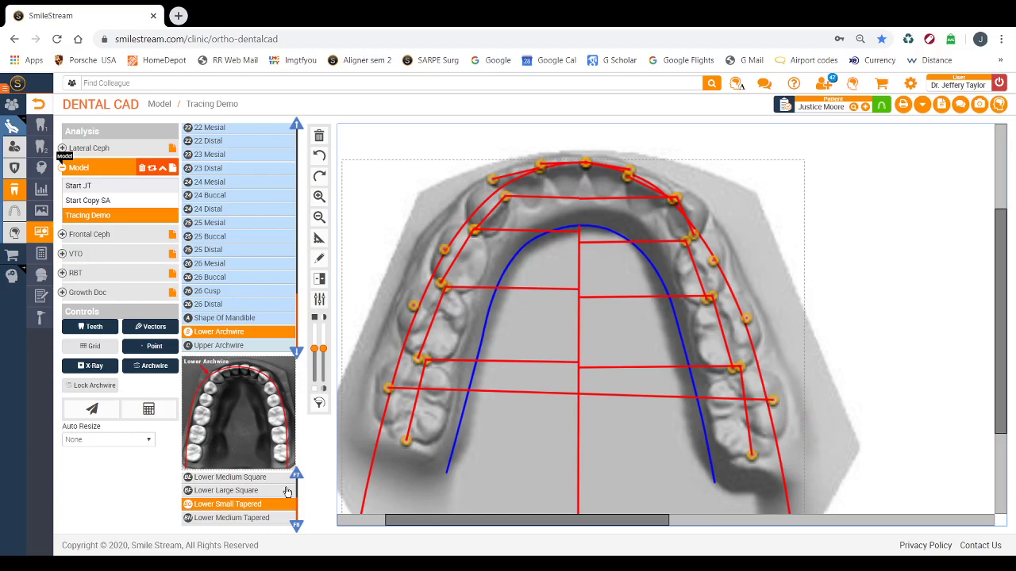
Step: Reapply the Lower Medium Ovoid archwire and nudge it slightly left and up
left_click(298, 515)
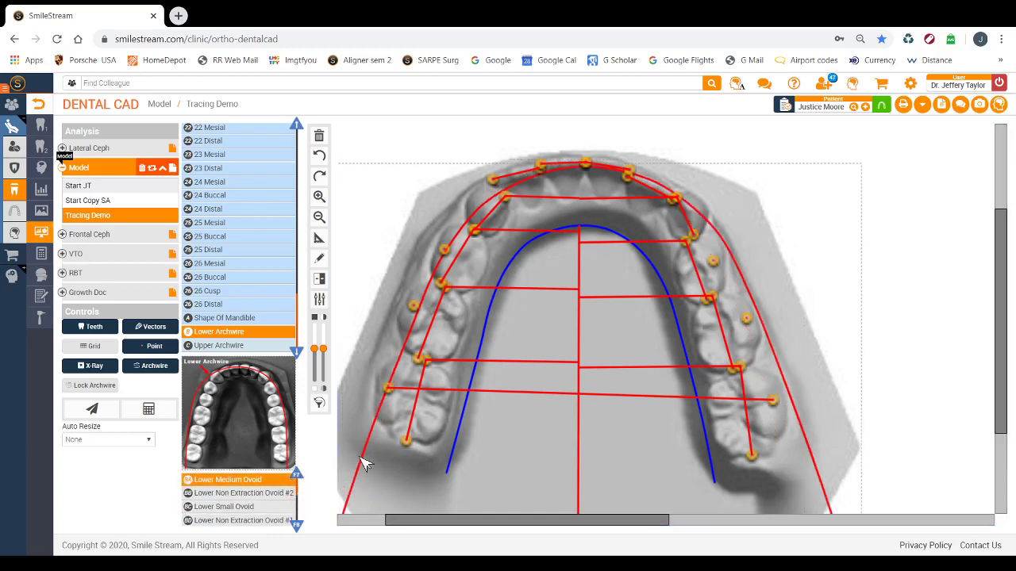
left_click_drag(364, 464, 354, 457)
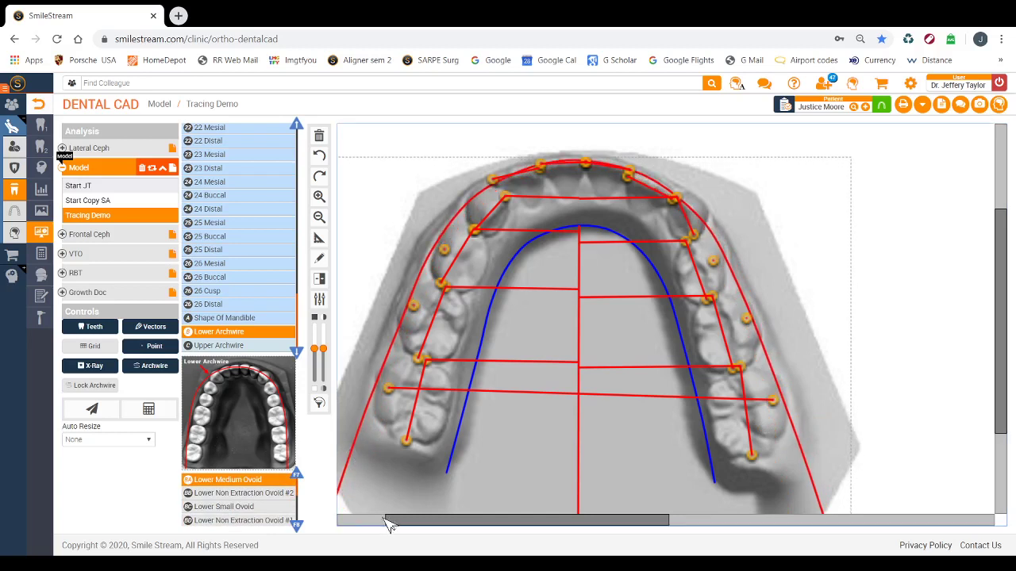
left_click_drag(399, 527, 711, 529)
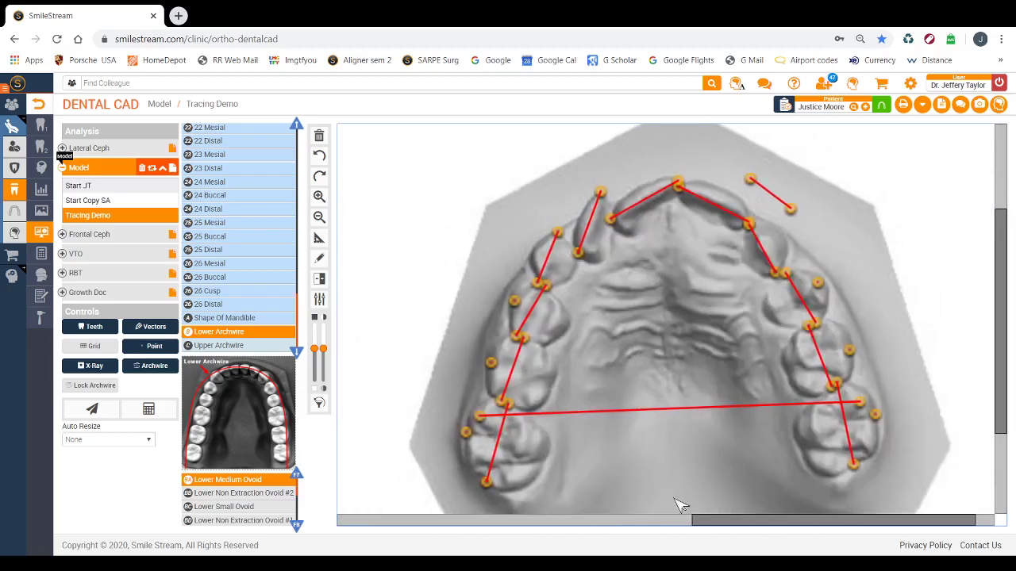
Step: Fit the Upper Medium Ovoid archwire, nudge it slightly down, and deselect it
left_click(223, 345)
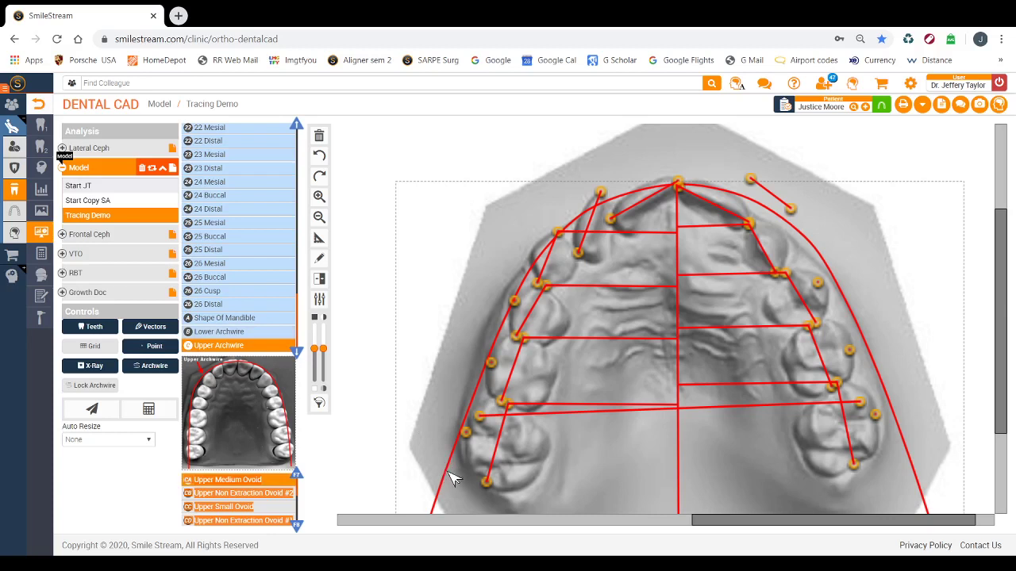
left_click_drag(449, 477, 447, 488)
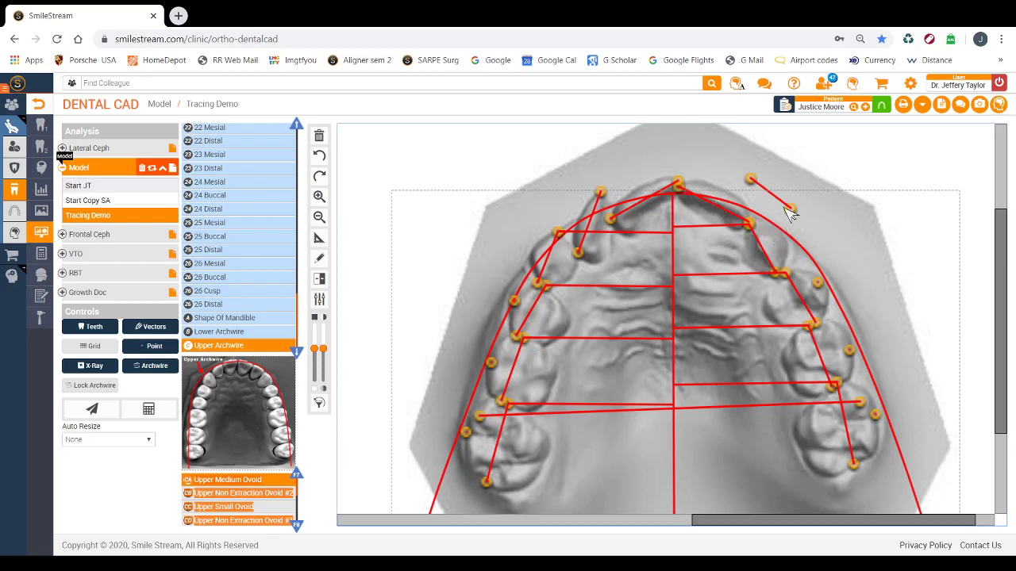
left_click(650, 145)
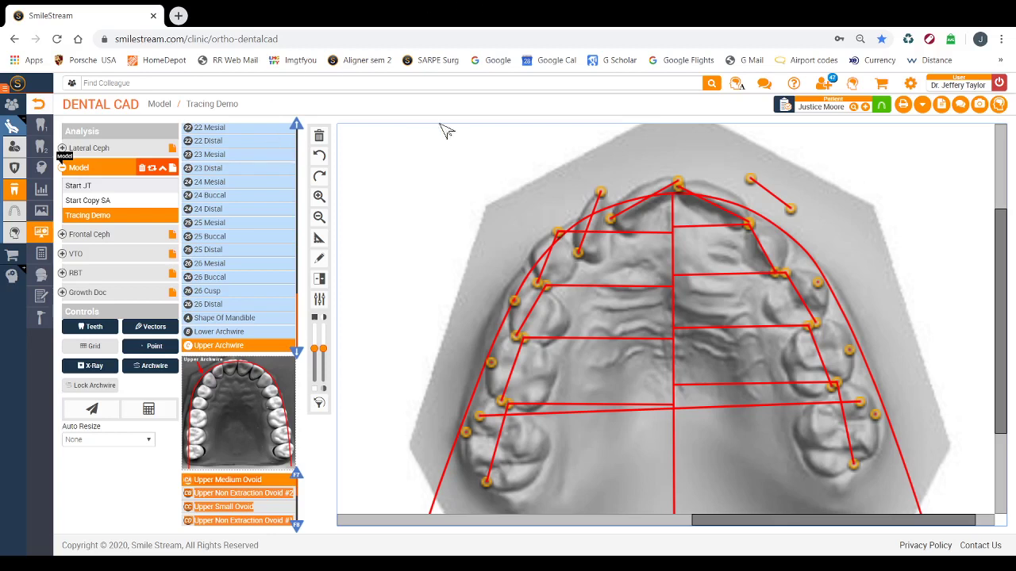
Step: Show landmarks as small dots and re-place the 25 Distal point at the molar contact
left_click(155, 346)
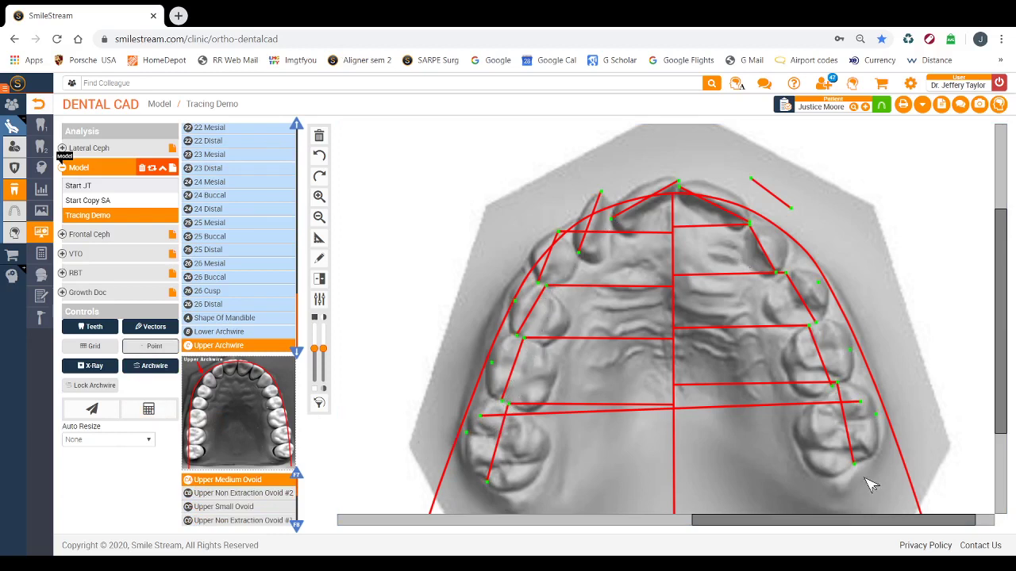
left_click(838, 385)
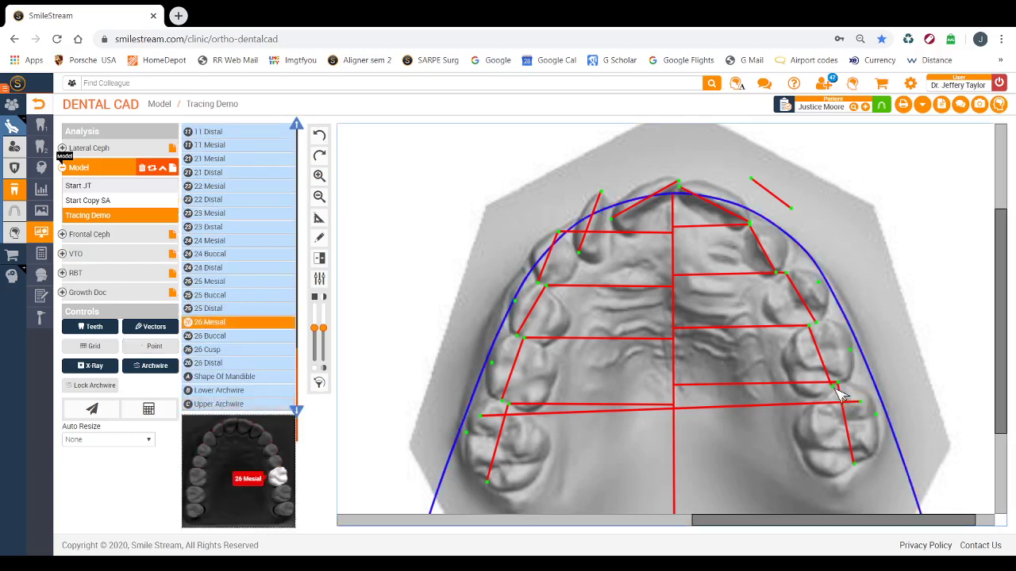
left_click(839, 389)
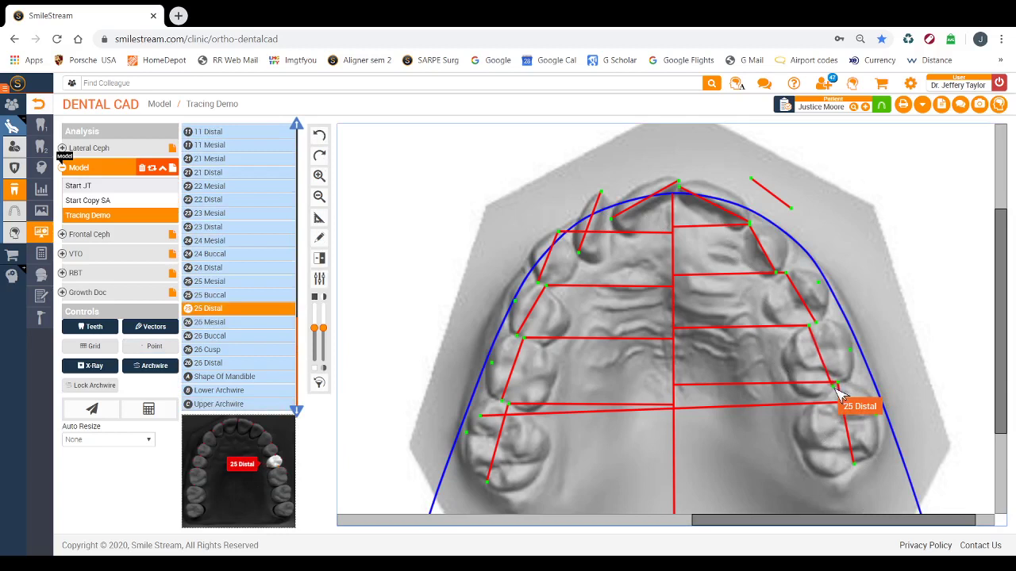
left_click(844, 389)
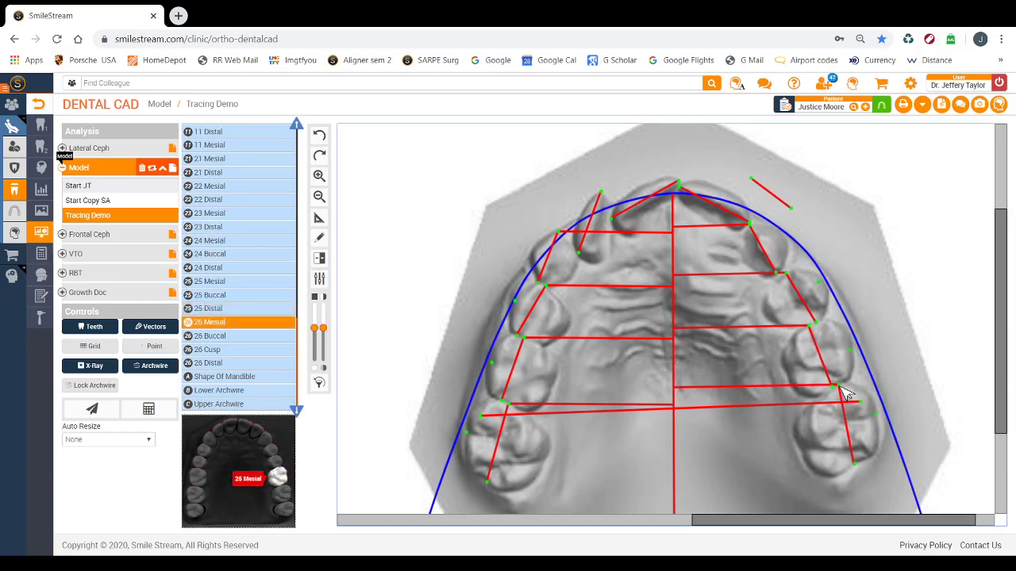
left_click(320, 218)
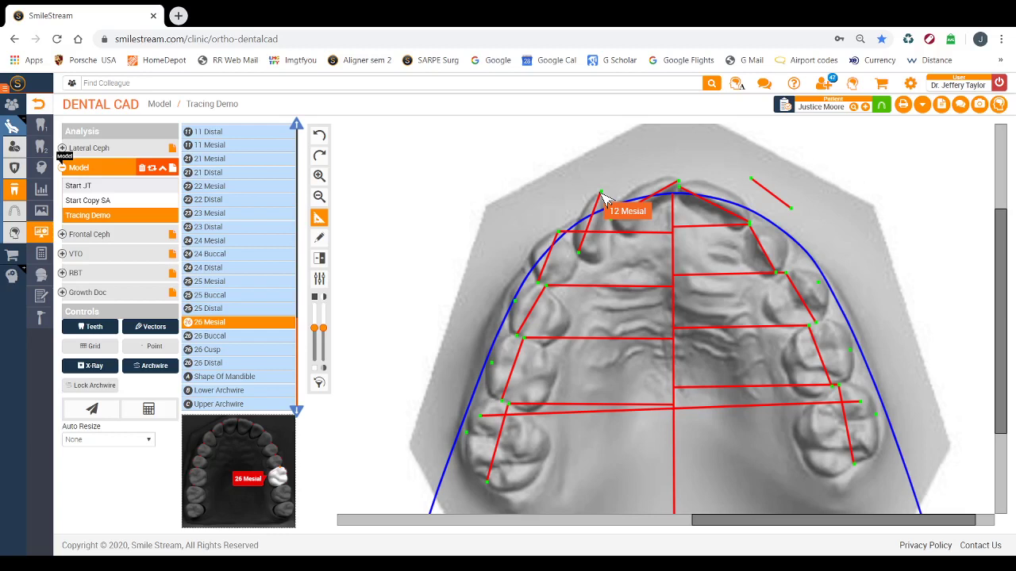
left_click_drag(601, 194, 584, 259)
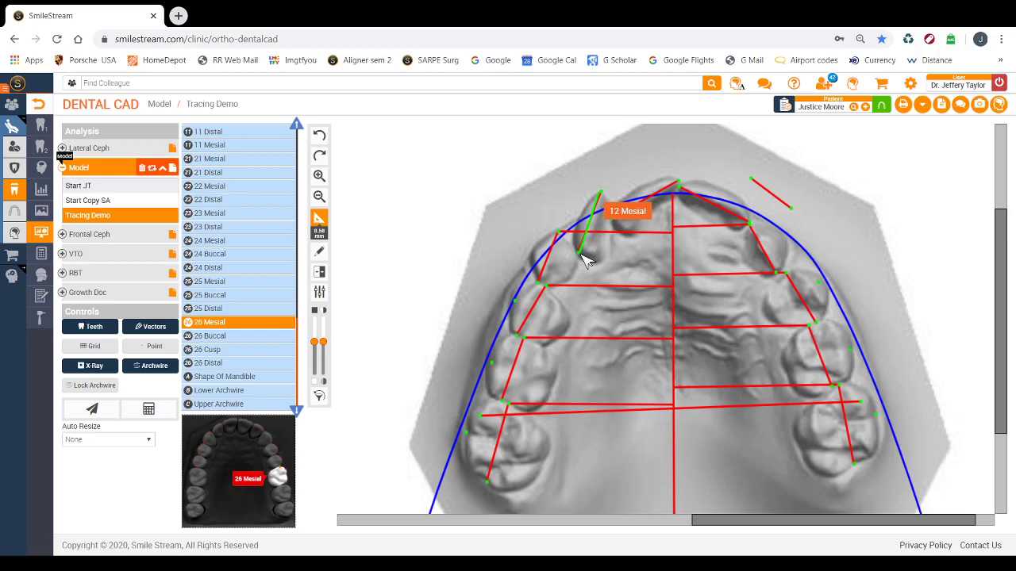
left_click_drag(584, 259, 576, 195)
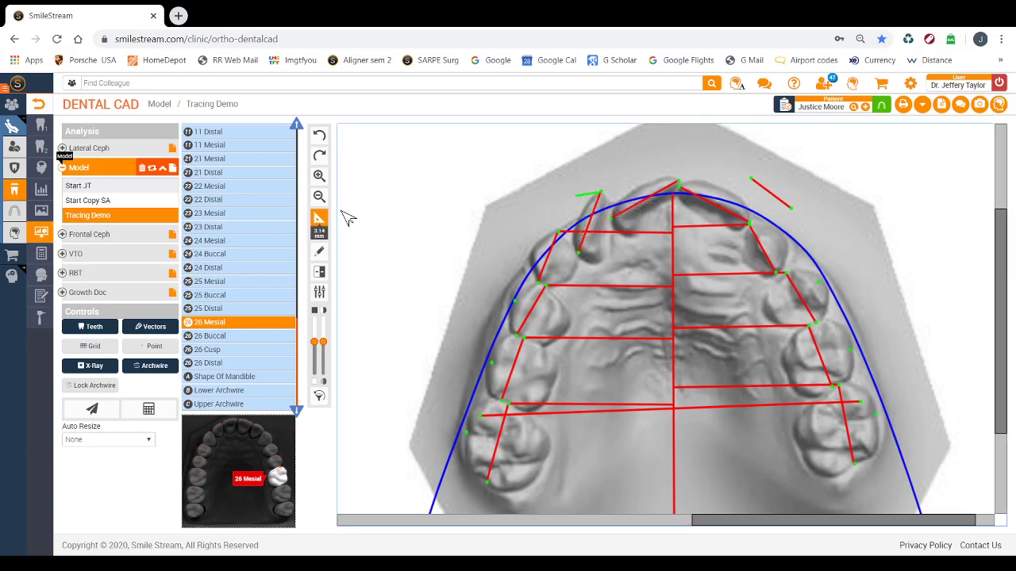
left_click(319, 218)
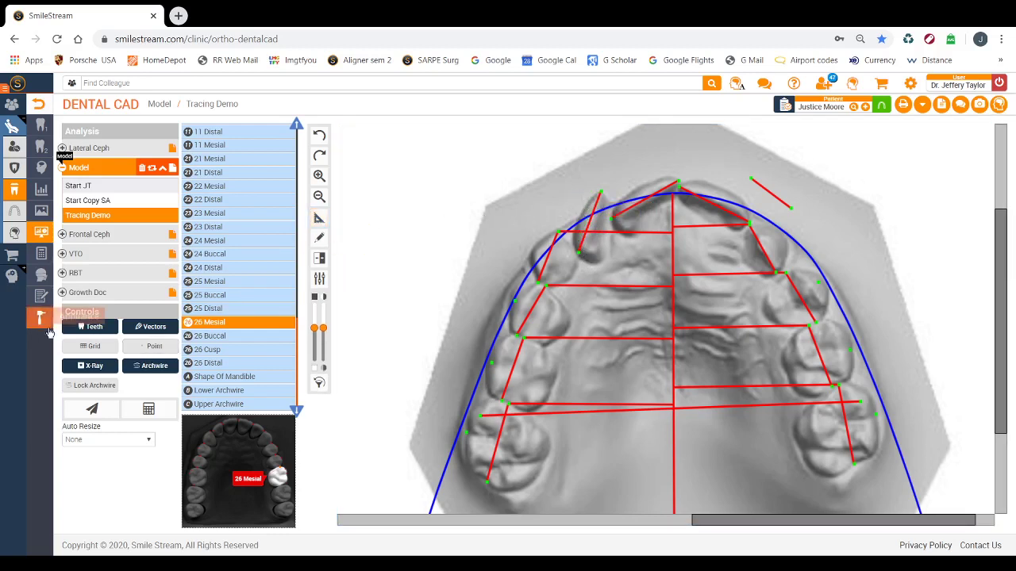
Step: With the grid shown, re-place 22 Mesial and 22 Distal, then hide the grid
left_click(90, 346)
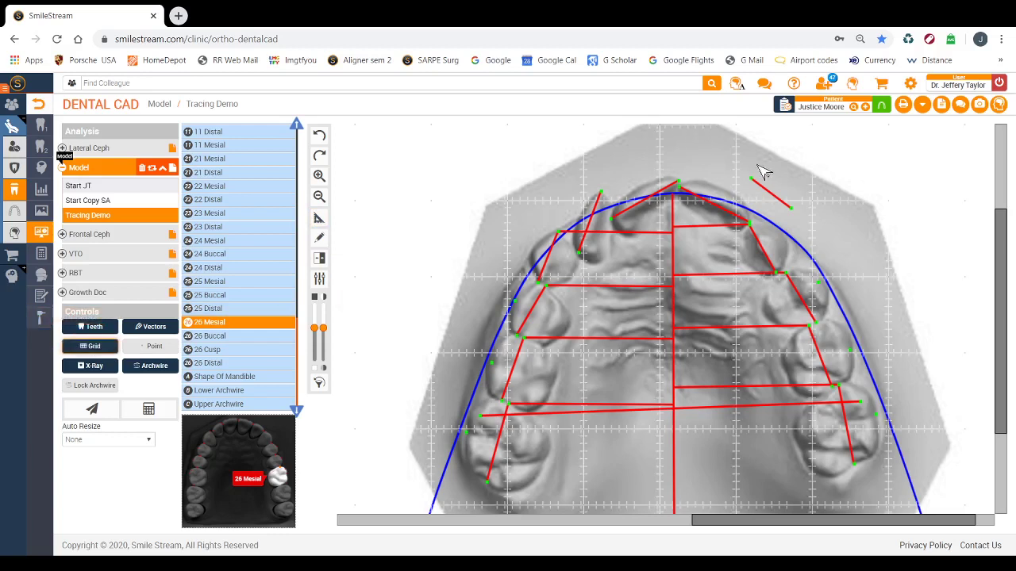
left_click(754, 189)
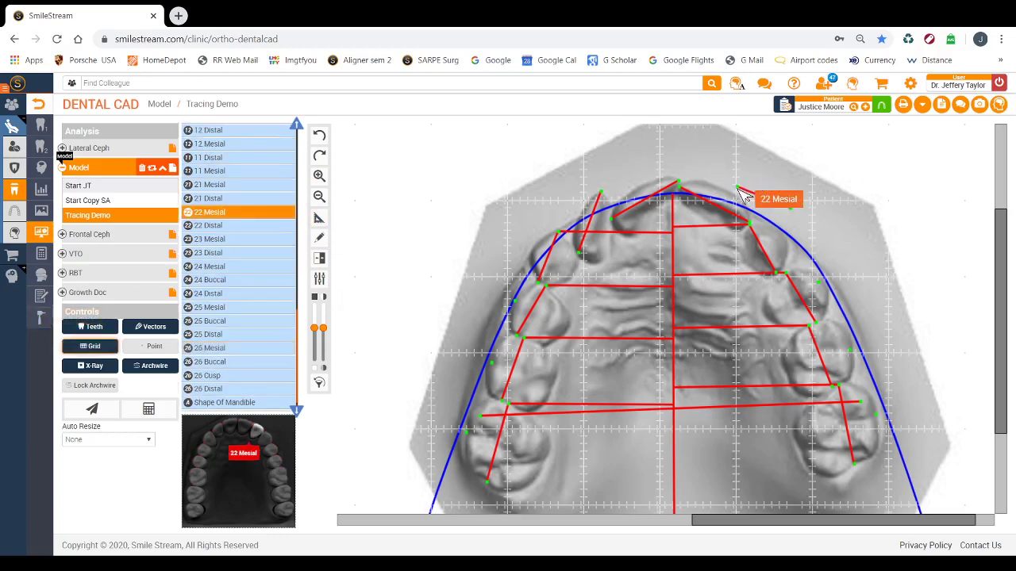
left_click(799, 209)
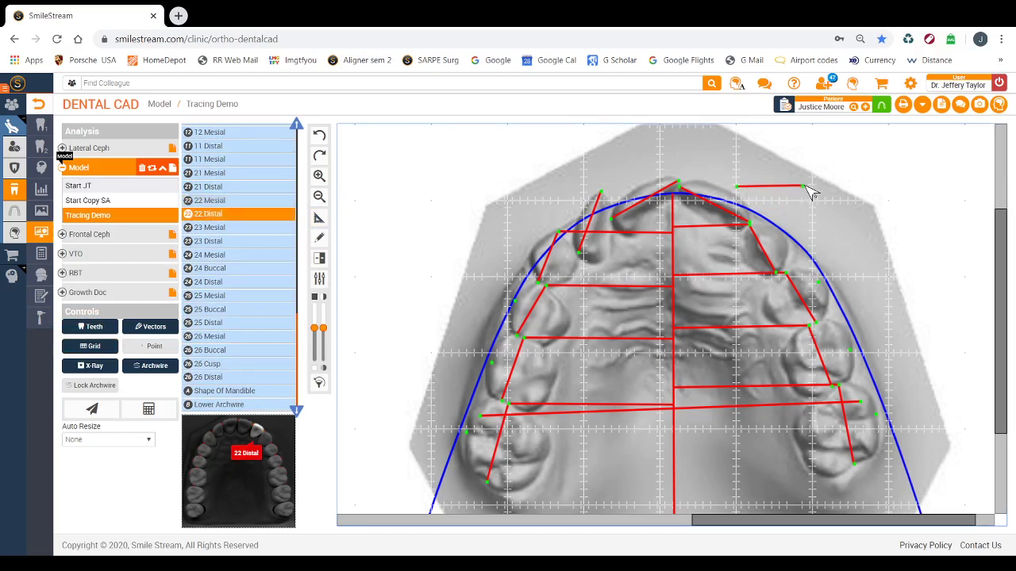
left_click(804, 188)
left_click(98, 351)
left_click(92, 349)
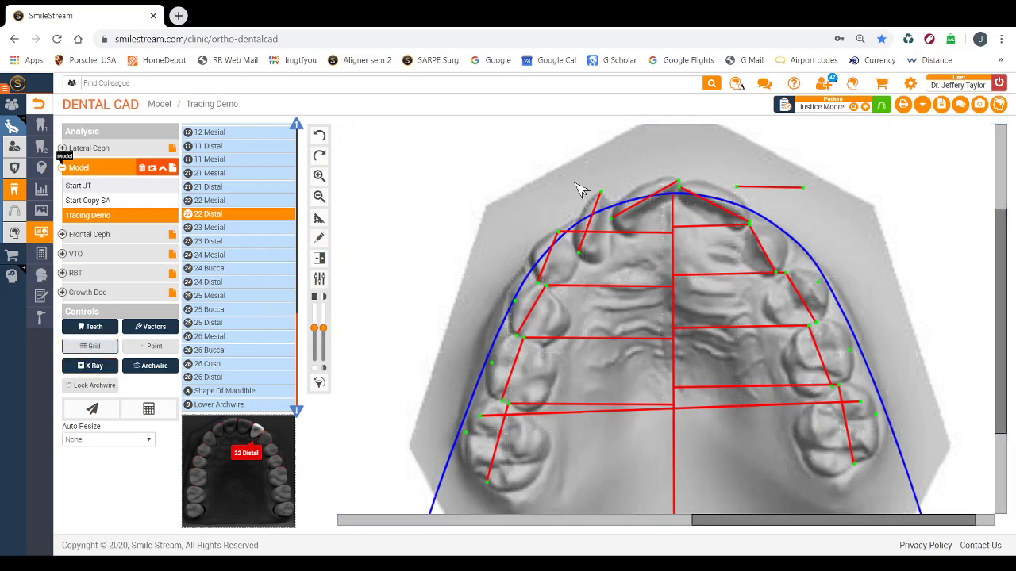
left_click_drag(806, 188, 793, 221)
Step: Measure tooth 22's width with the Ruler, re-placing 22 Distal on the tooth edge
left_click(744, 191)
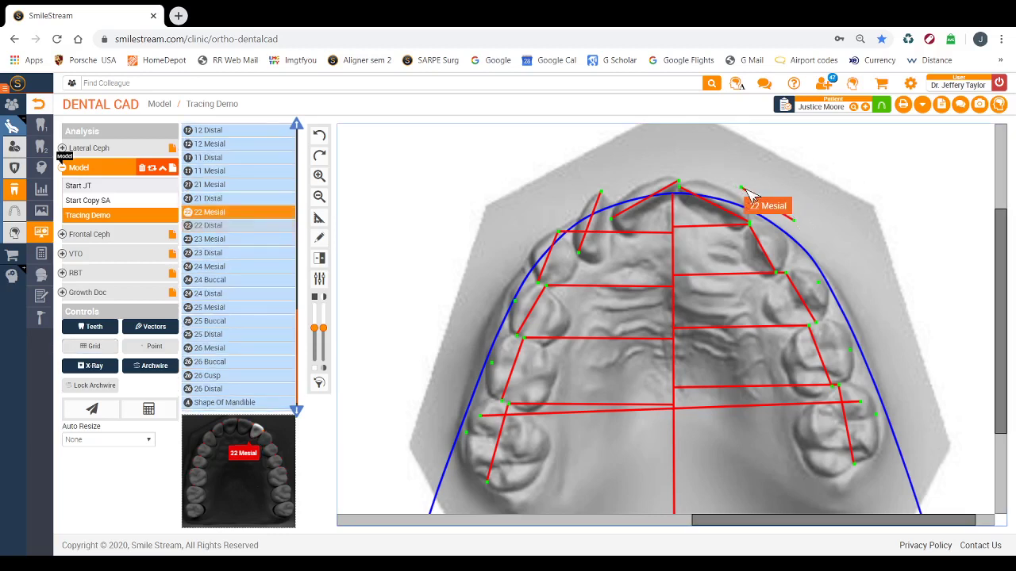
left_click(796, 223)
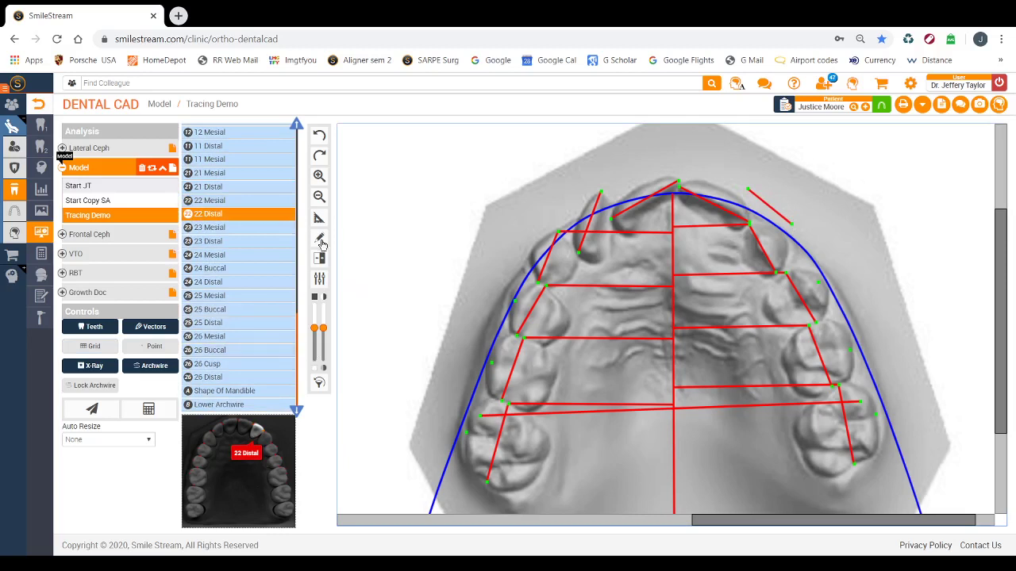
left_click(319, 218)
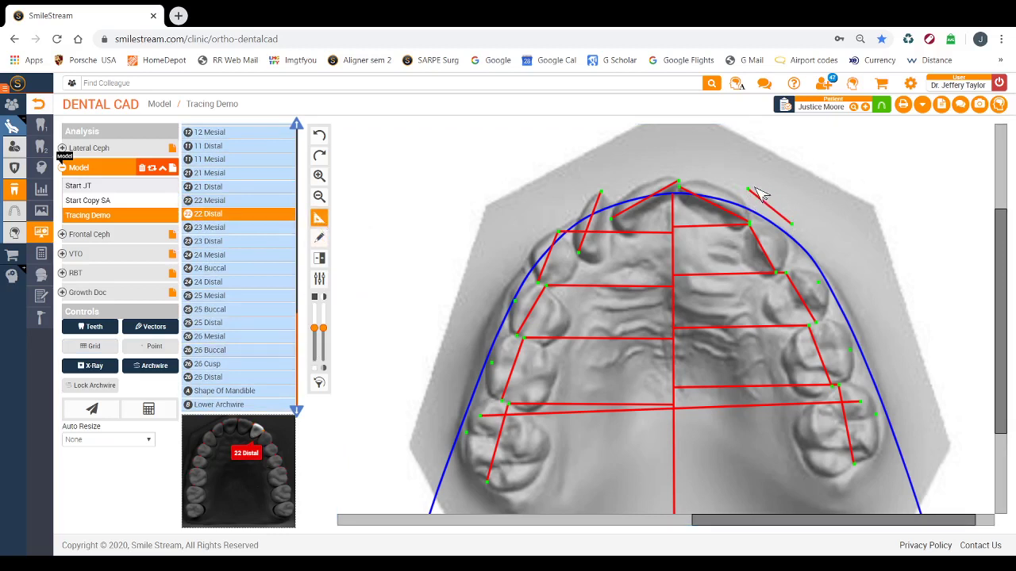
left_click_drag(758, 193, 784, 216)
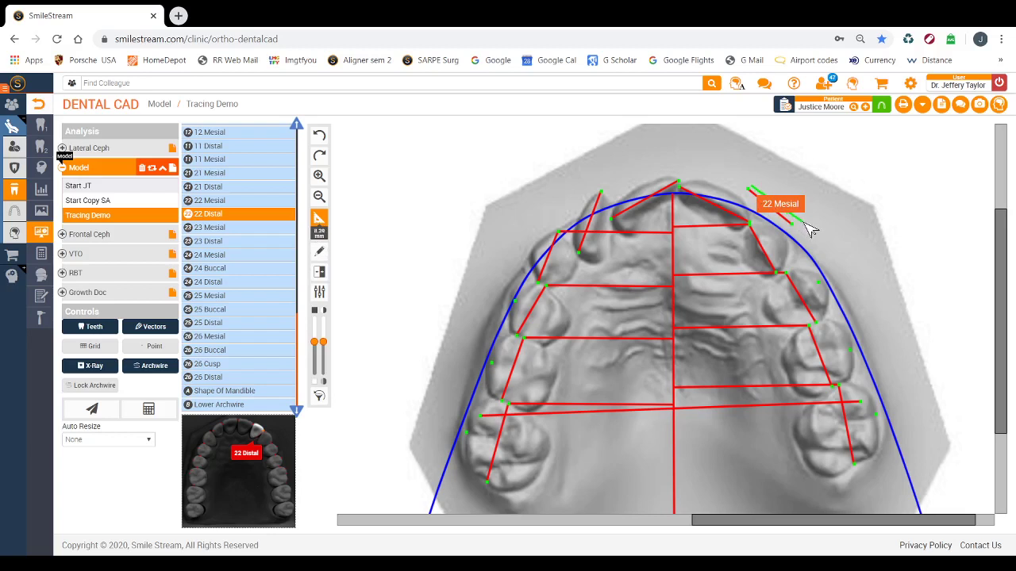
left_click(810, 228)
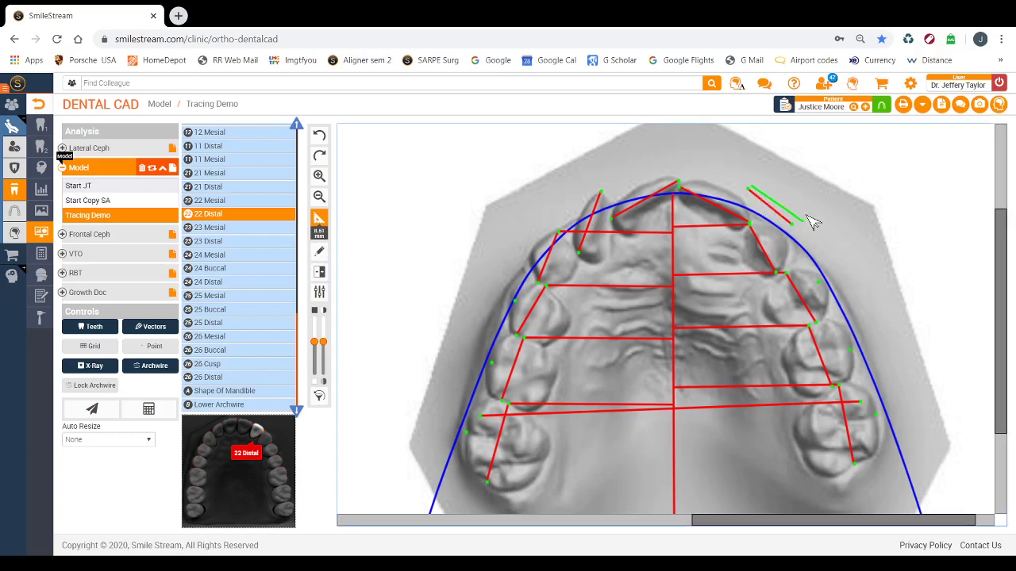
left_click(799, 230)
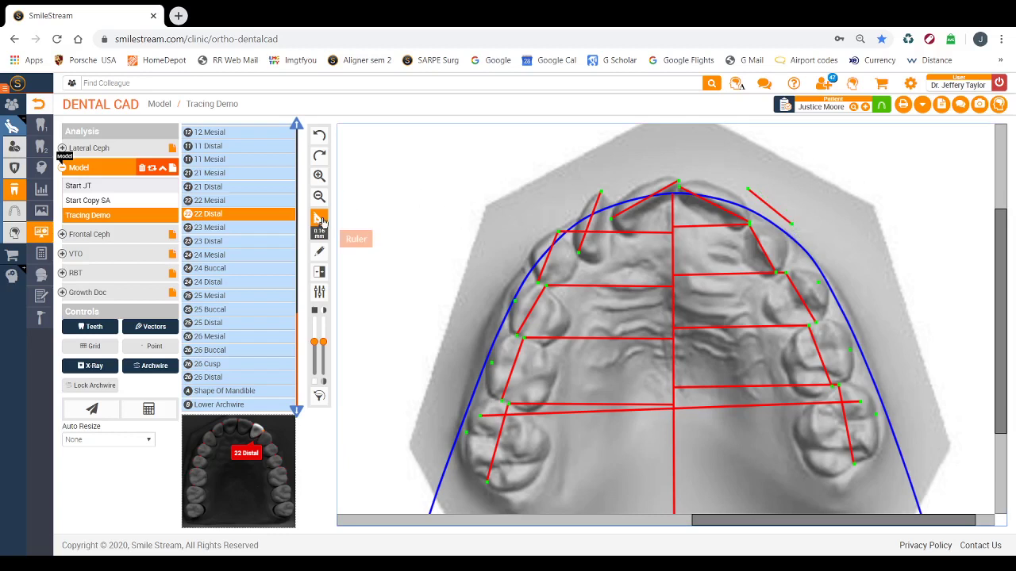
left_click(319, 219)
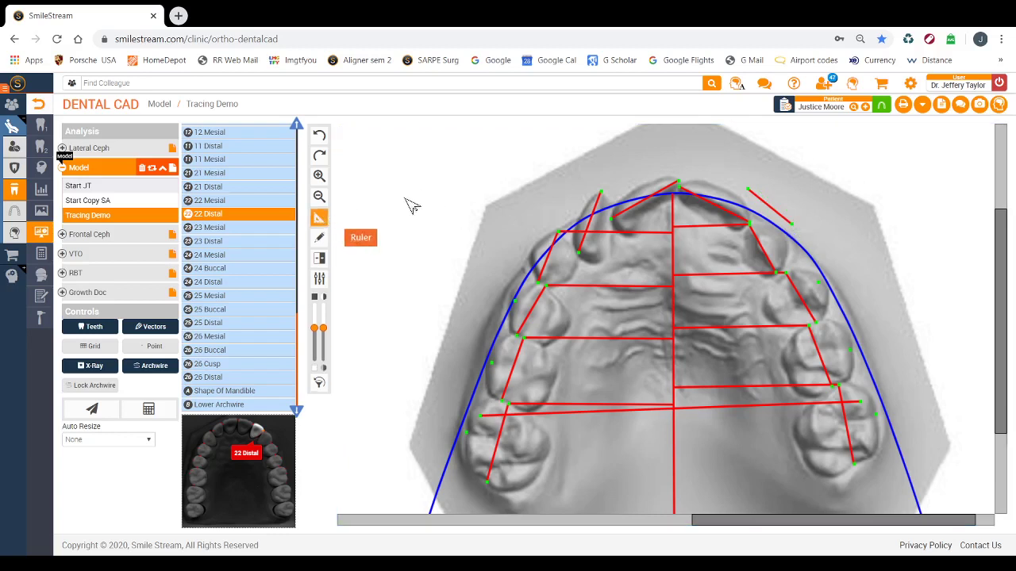
left_click(798, 228)
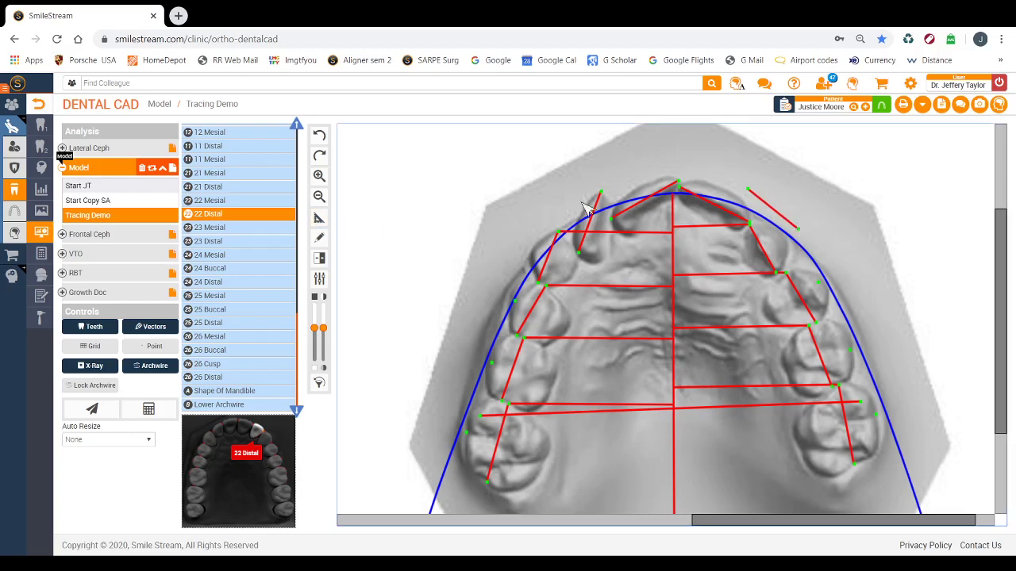
left_click(319, 219)
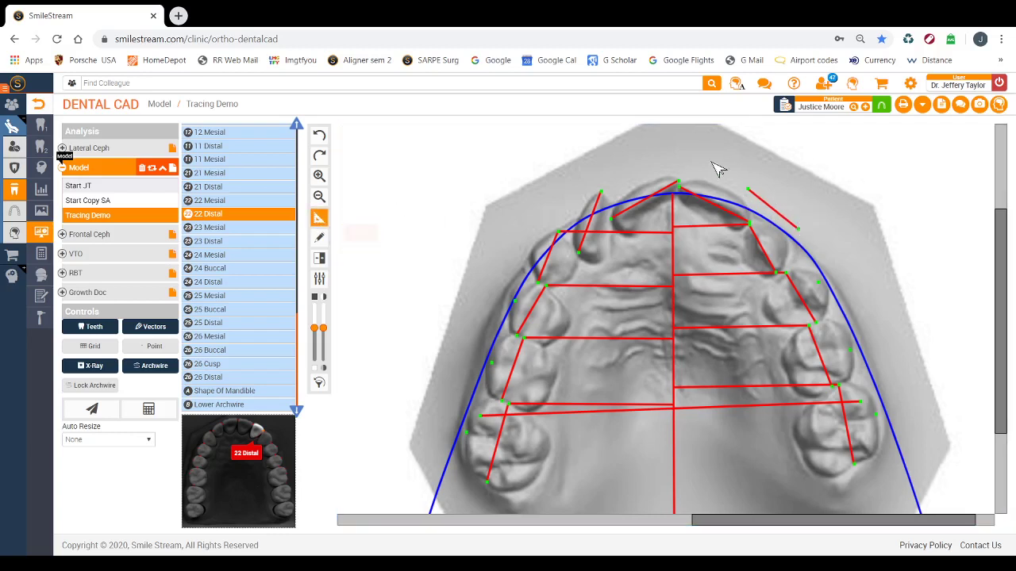
left_click_drag(754, 189, 343, 199)
left_click(318, 219)
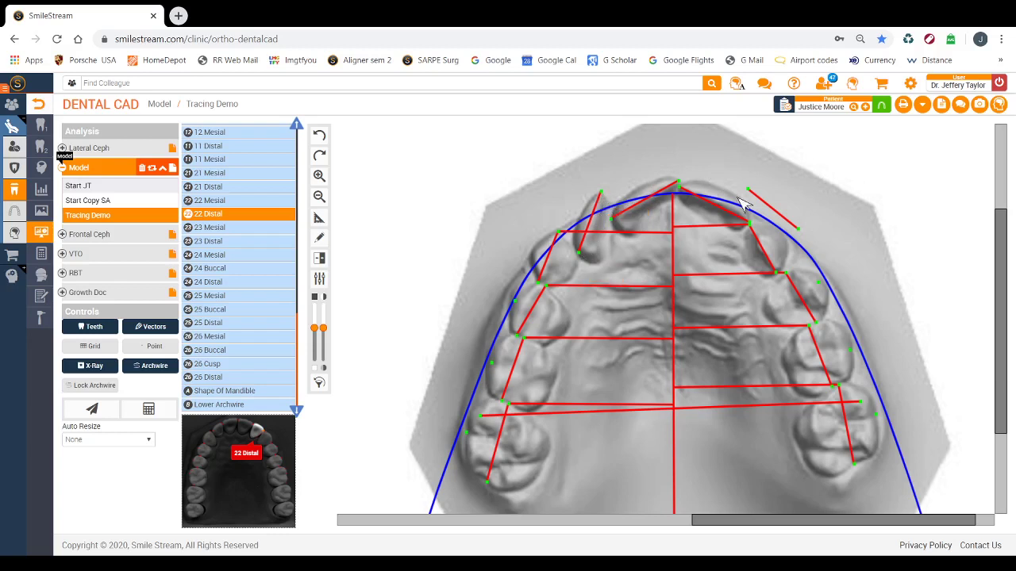
Step: Reposition the 22 and 12 mesial and distal points on the upper incisors
left_click_drag(755, 197, 608, 200)
left_click_drag(802, 231, 585, 255)
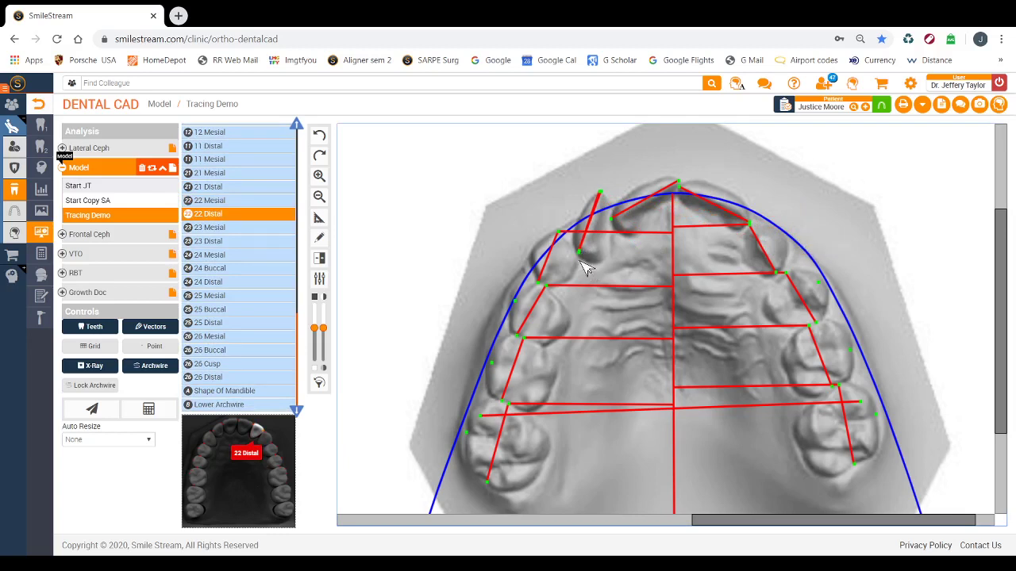
left_click_drag(583, 262, 847, 245)
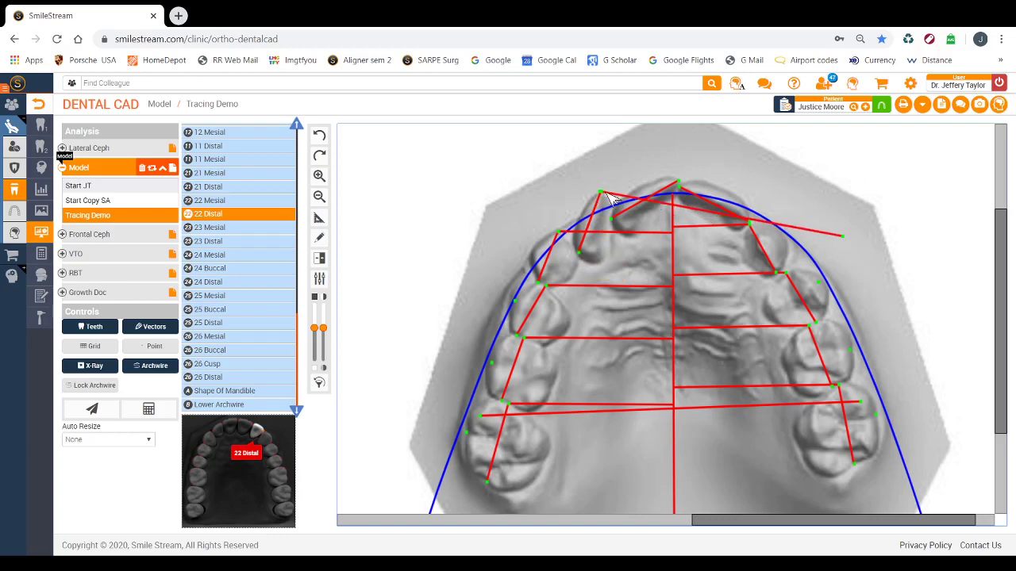
left_click_drag(604, 195, 781, 200)
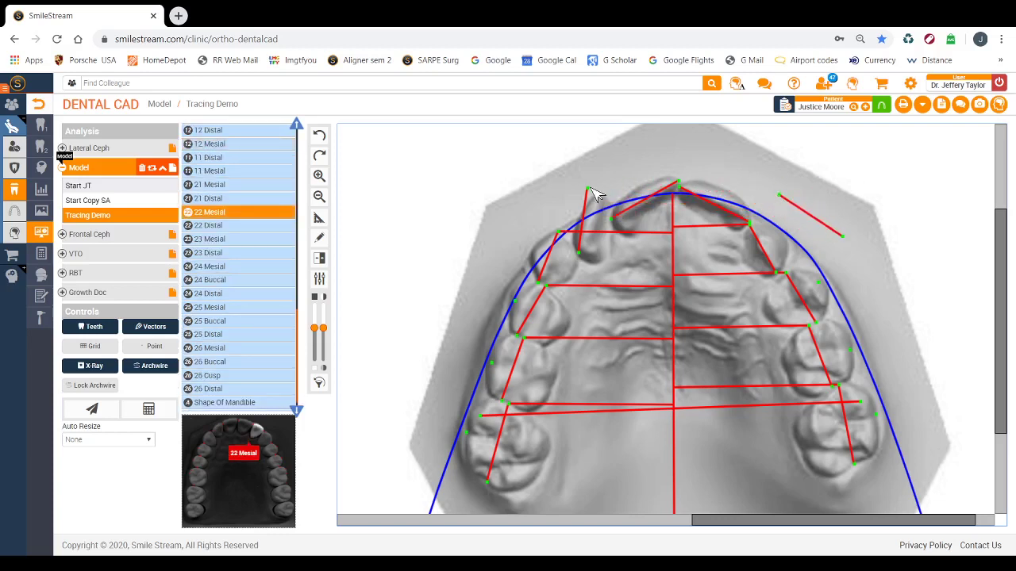
left_click_drag(589, 190, 601, 194)
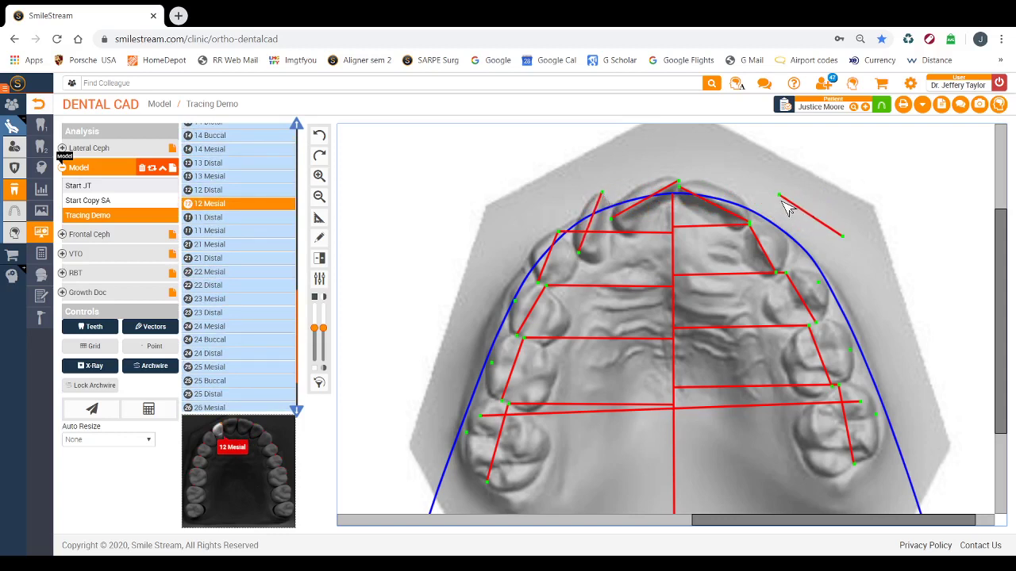
left_click_drag(782, 197, 766, 199)
left_click_drag(843, 237, 814, 241)
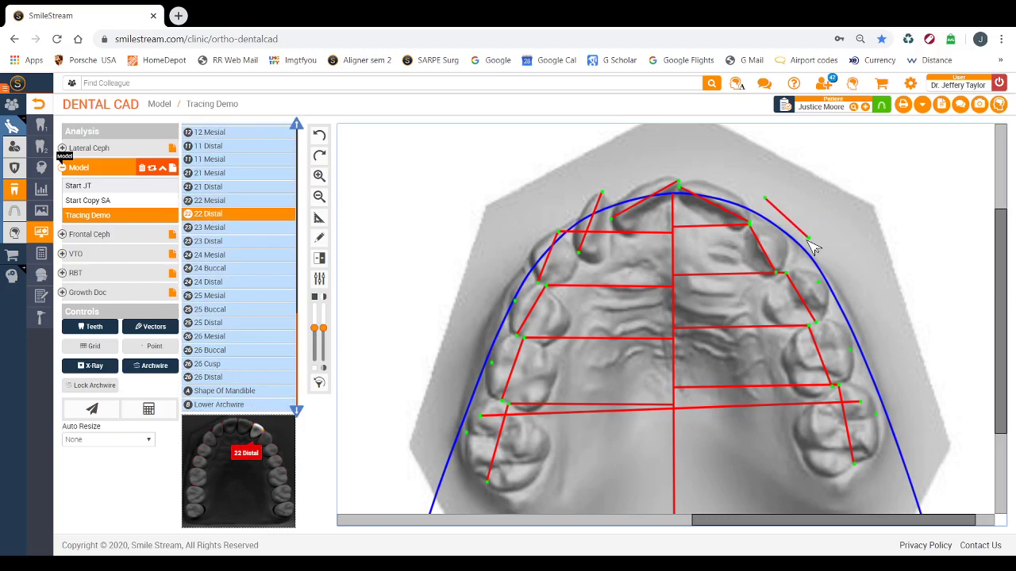
left_click_drag(808, 236, 813, 239)
left_click(318, 218)
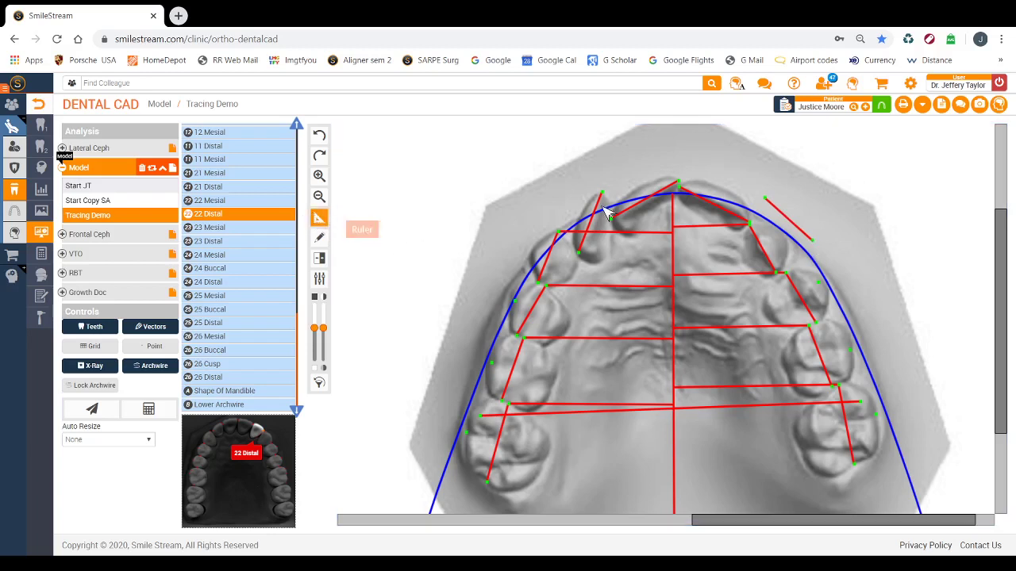
left_click(784, 208)
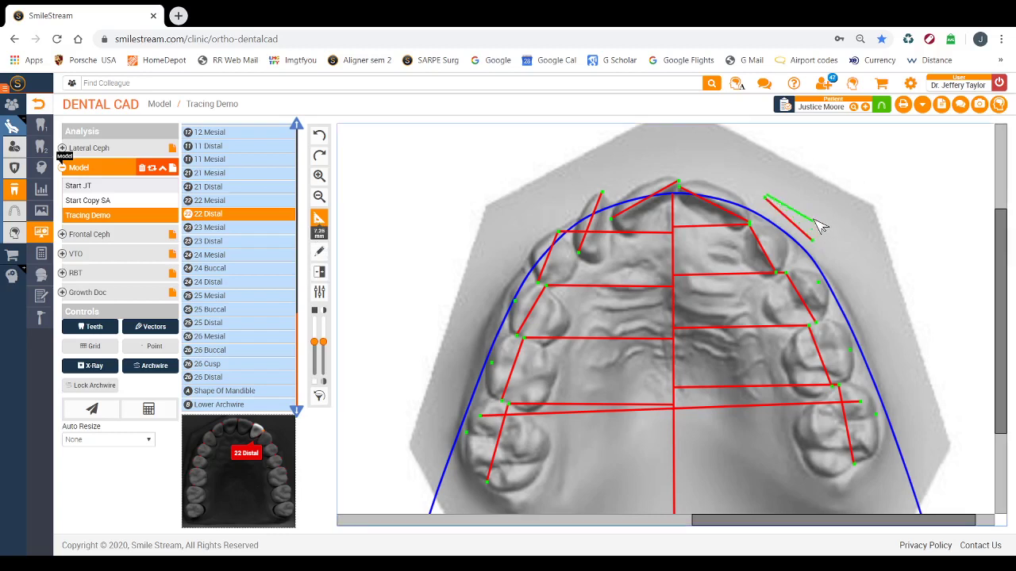
left_click(320, 220)
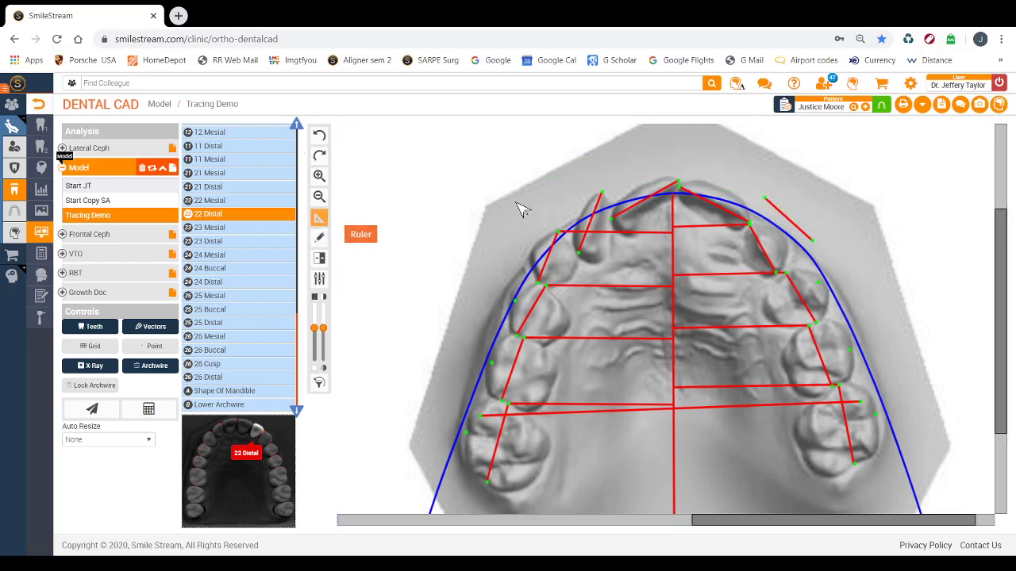
Step: Show both arch models and the Calculations report with its 4.3 mm lower archlength discrepancy
left_click(319, 197)
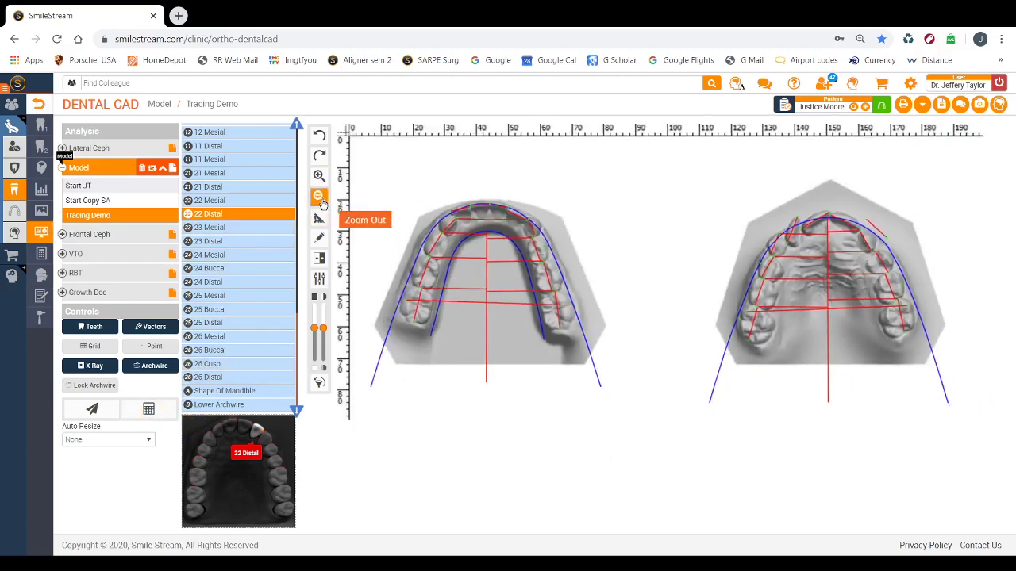
left_click(147, 408)
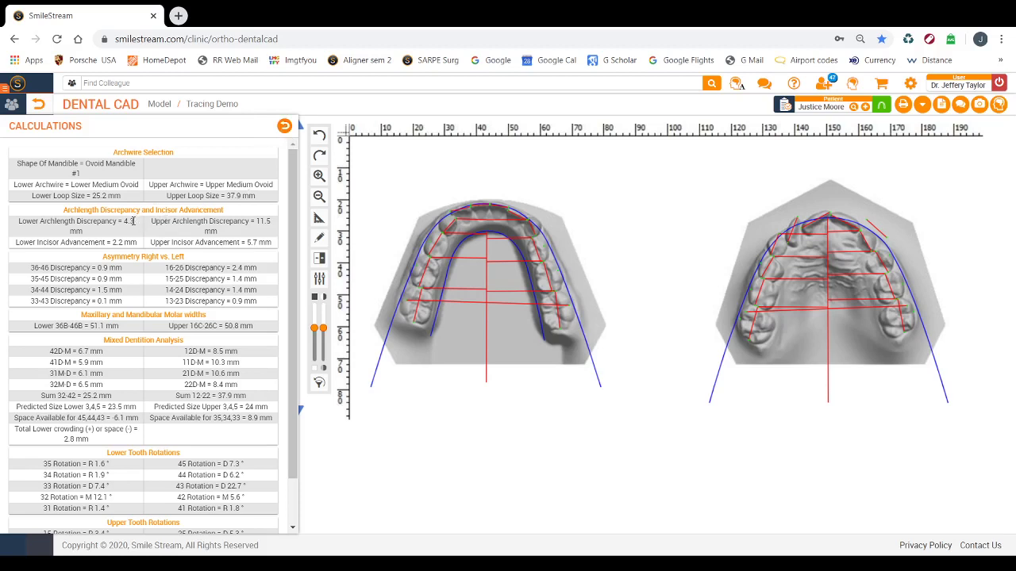
Step: Hide the archwire curves on both models and reopen the Calculations report
left_click(284, 126)
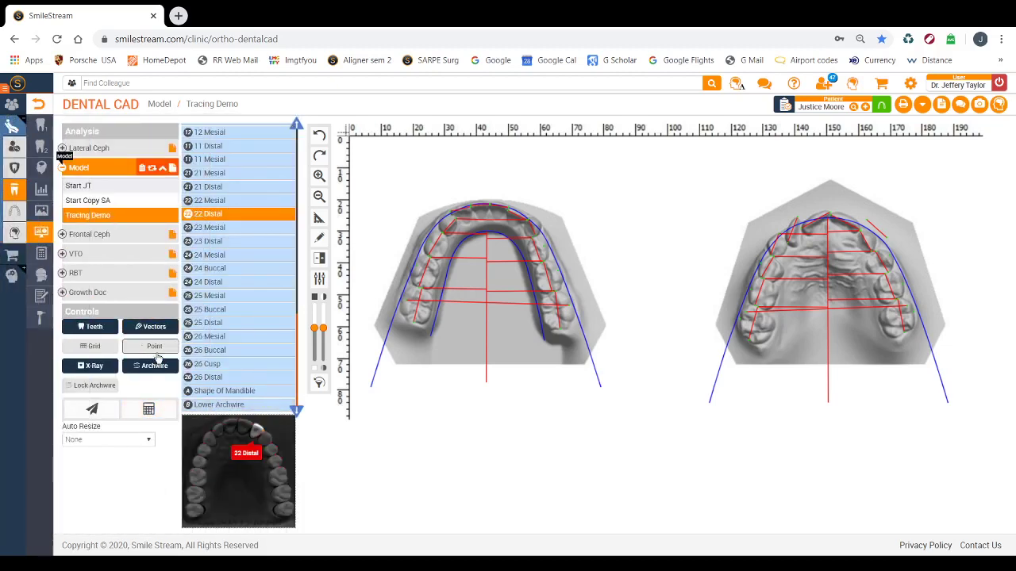
left_click(154, 371)
left_click(153, 373)
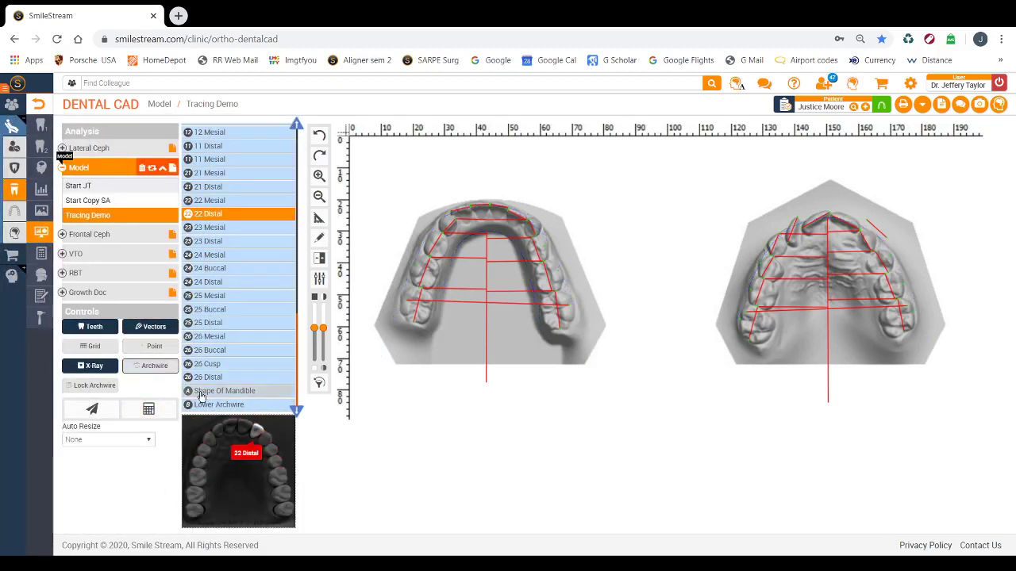
left_click(148, 409)
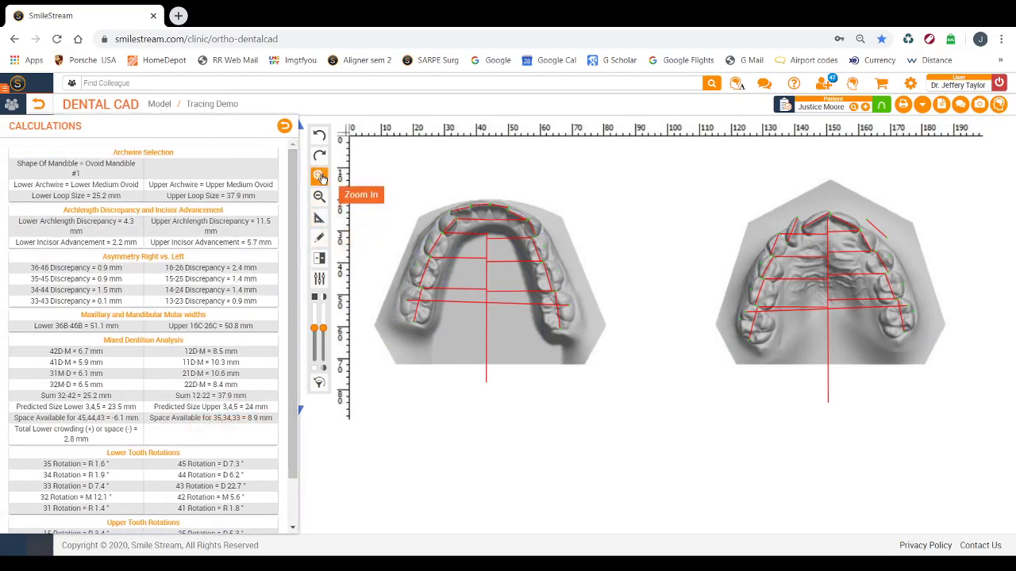
Step: On the zoomed lower arch, adjust lower-right landmarks including 45 Distal, then close Calculations
left_click(320, 176)
left_click(322, 178)
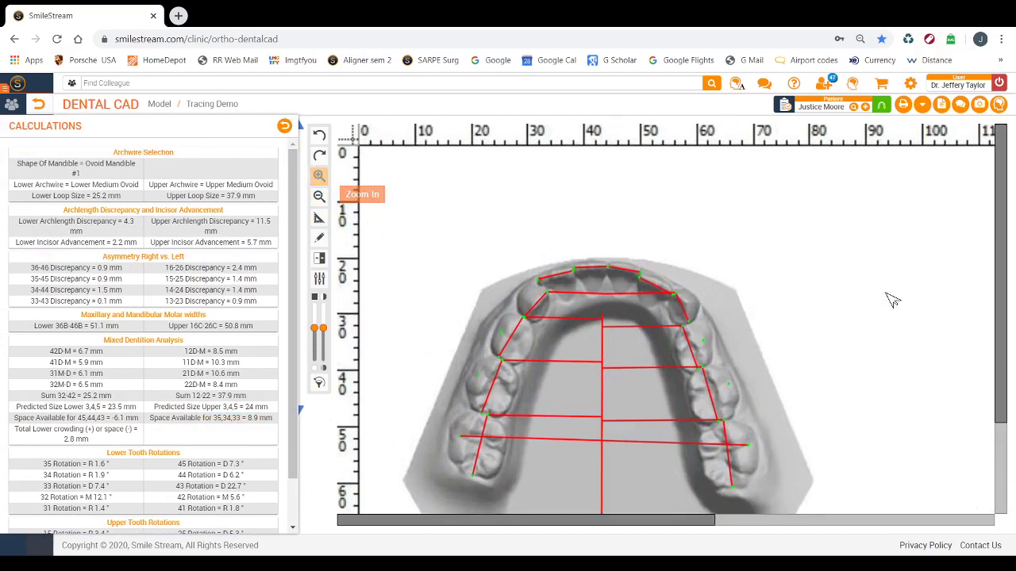
left_click_drag(1006, 244, 1006, 304)
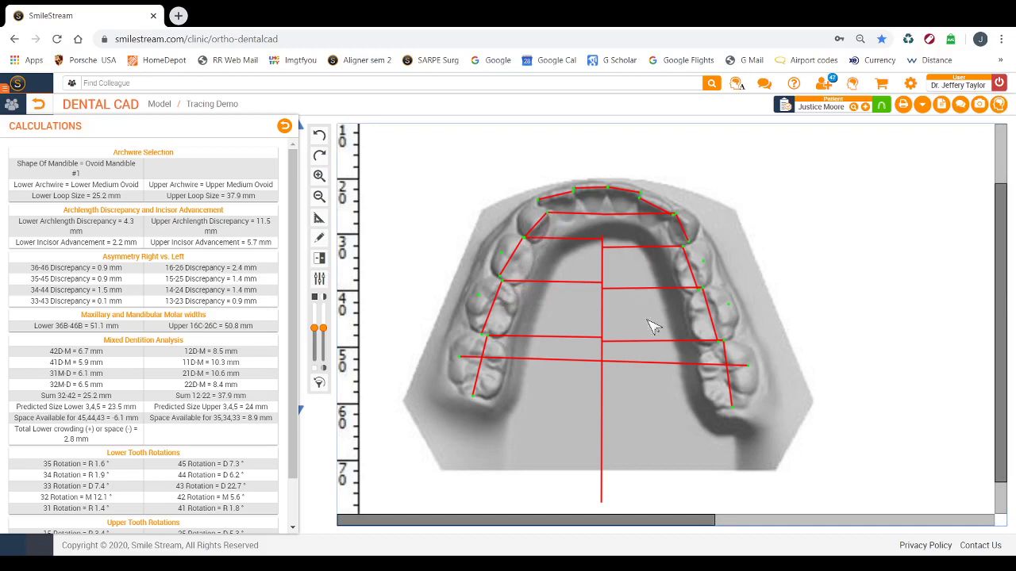
left_click_drag(700, 294, 710, 298)
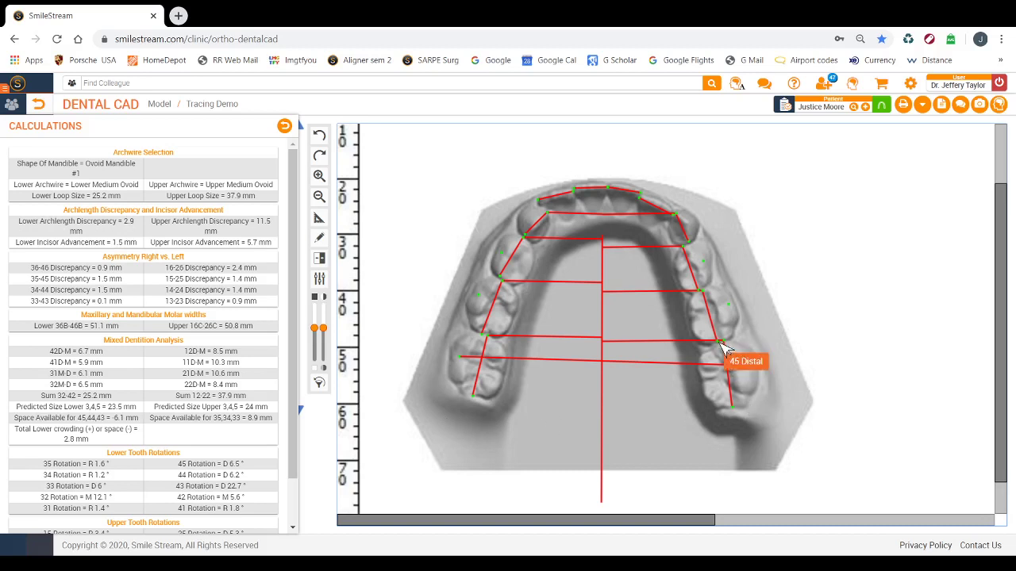
left_click_drag(722, 345, 727, 352)
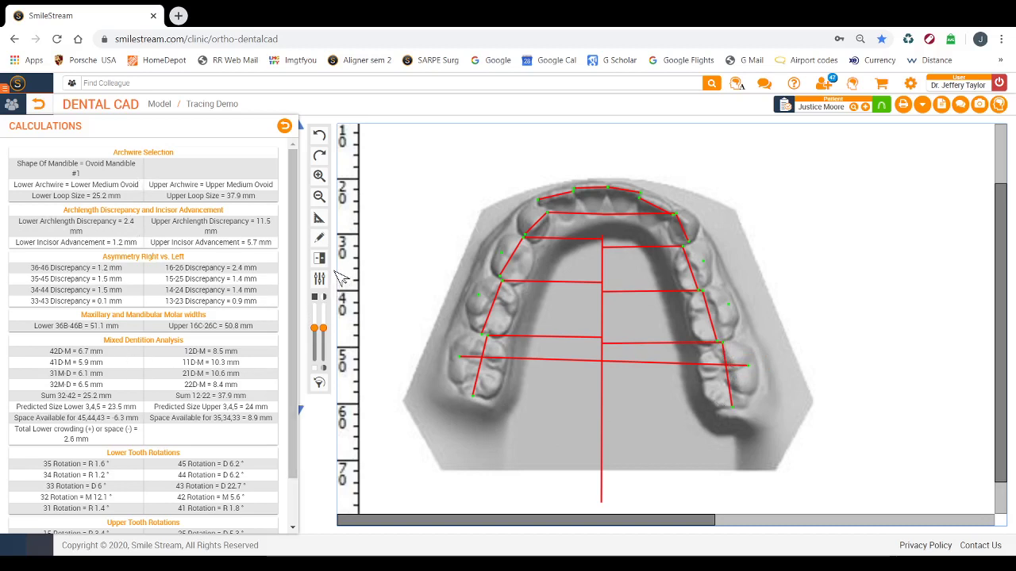
left_click(284, 126)
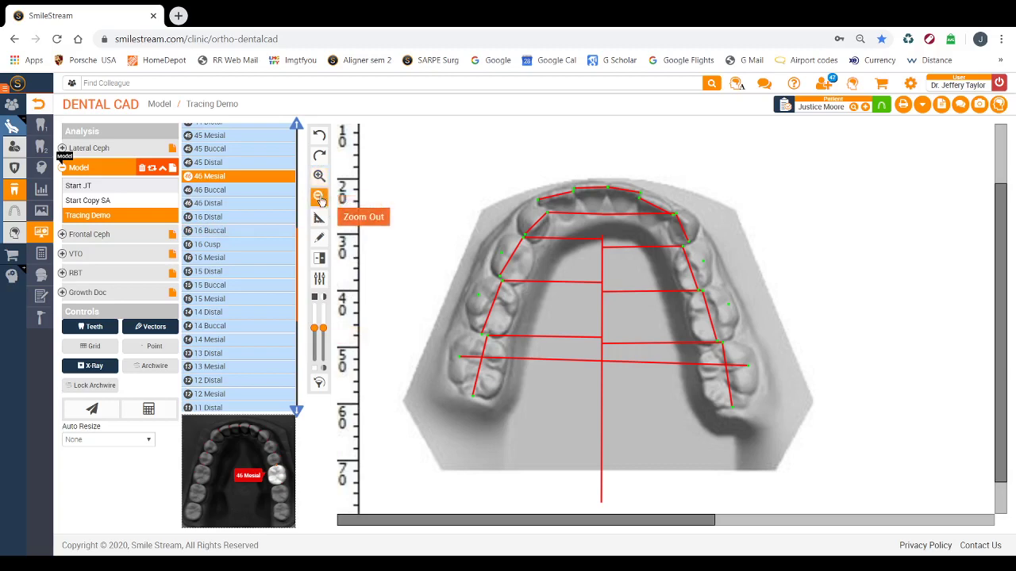
Step: Show both models and check scale calibration against the top and side rulers
left_click(319, 199)
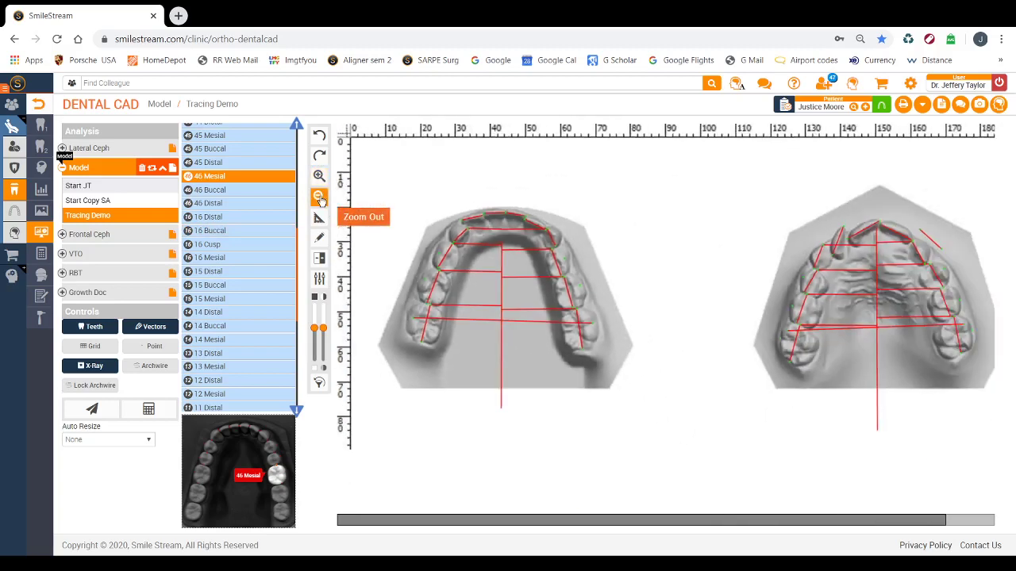
left_click(319, 217)
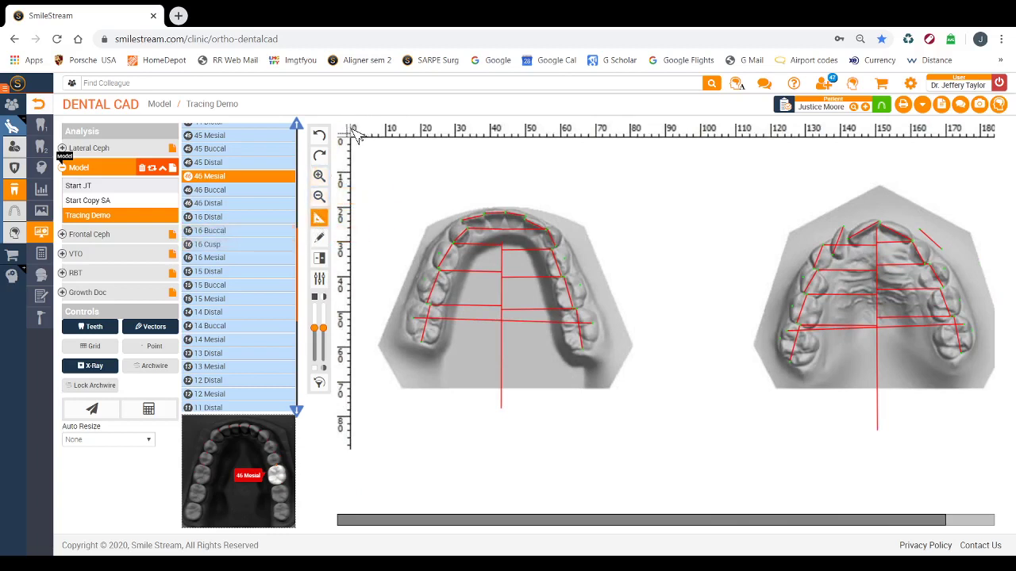
left_click_drag(355, 133, 709, 135)
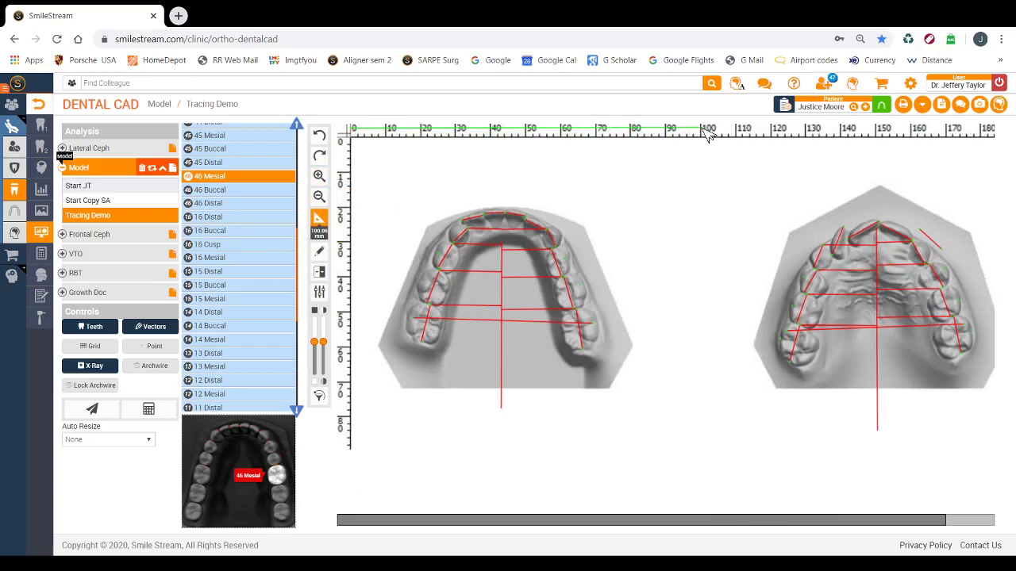
left_click_drag(709, 135, 347, 172)
left_click(319, 220)
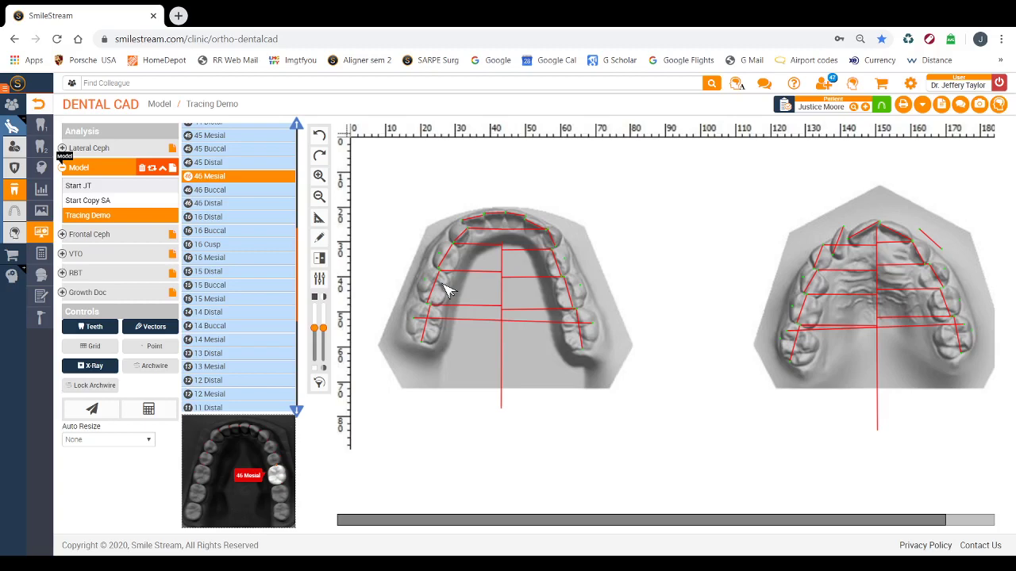
Step: Reopen Calculations, now showing 2.4 mm lower archlength discrepancy and 2.6 mm lower crowding
left_click(148, 409)
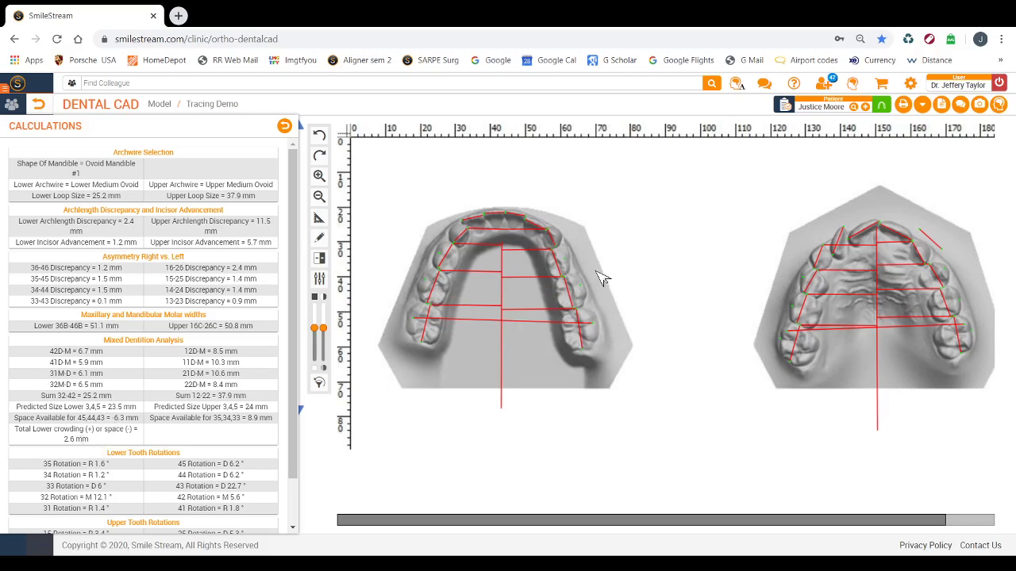
Step: Zoom in on the lower arch and move a lower-right molar landmark down, then back up
left_click(319, 175)
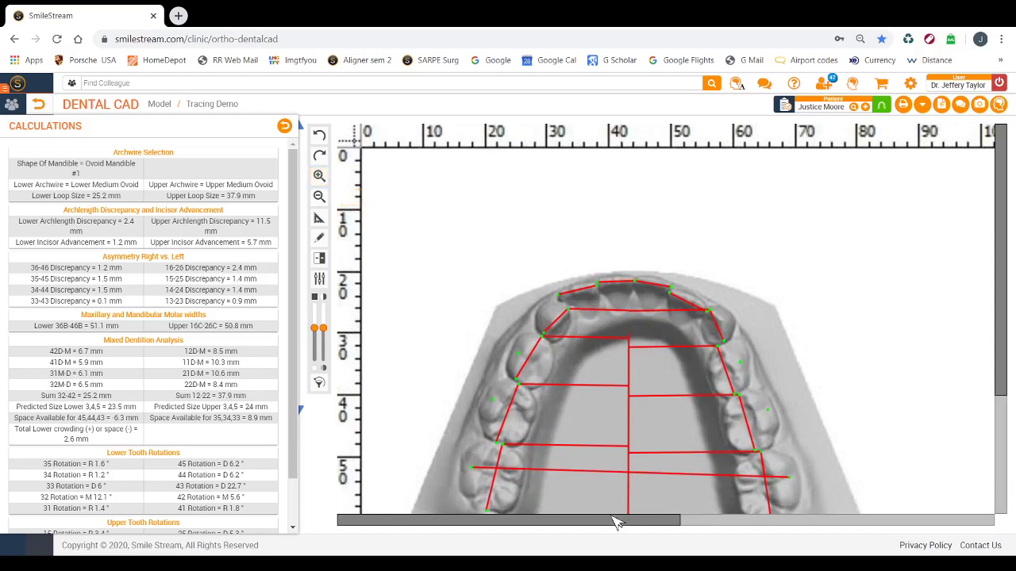
left_click_drag(619, 523, 664, 523)
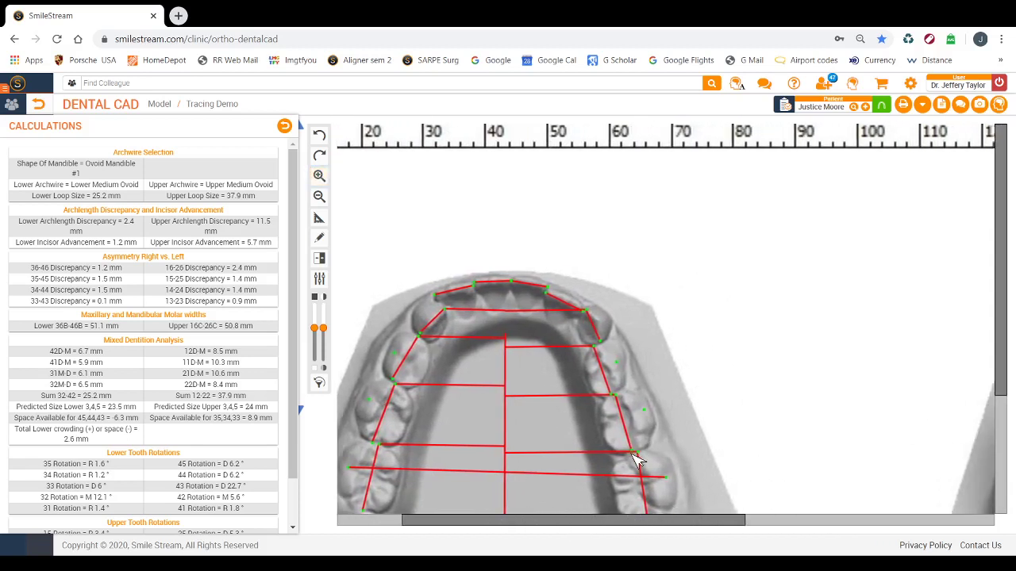
left_click_drag(644, 458, 648, 474)
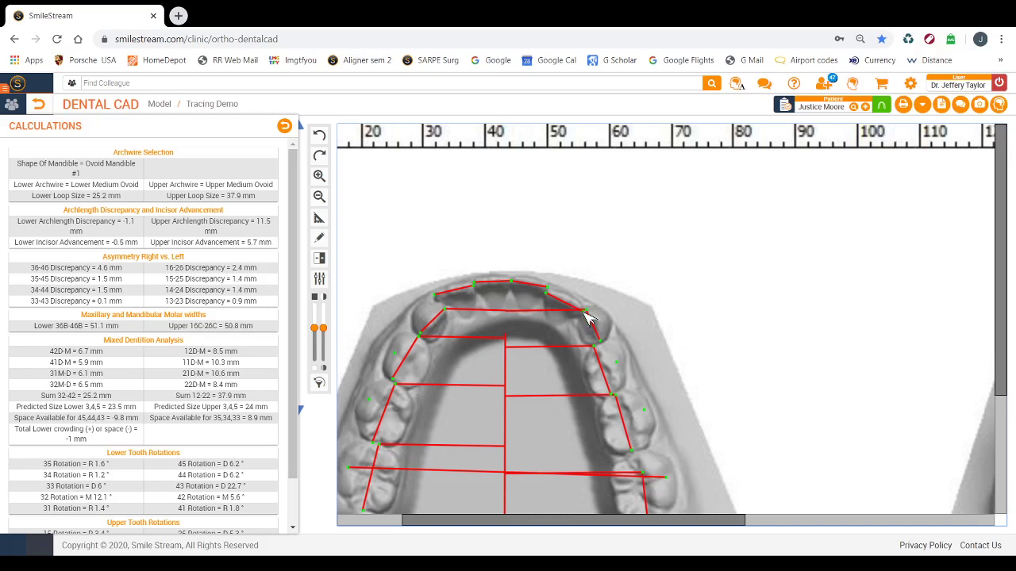
left_click(646, 474)
left_click_drag(647, 474, 635, 451)
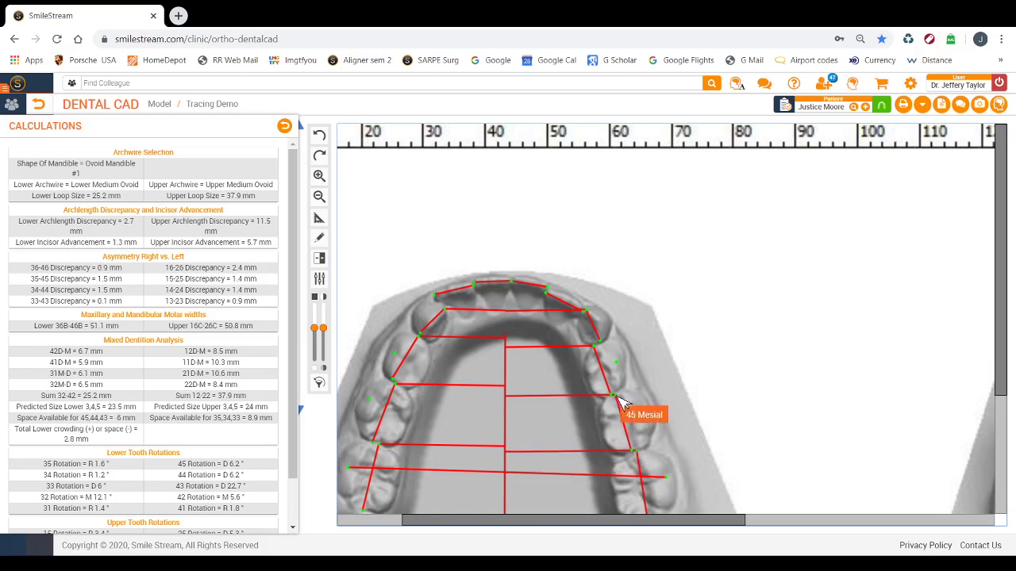
Step: Fine-tune the tooth 45 and 44 Distal landmarks, then close the Calculations report
left_click_drag(617, 397, 629, 425)
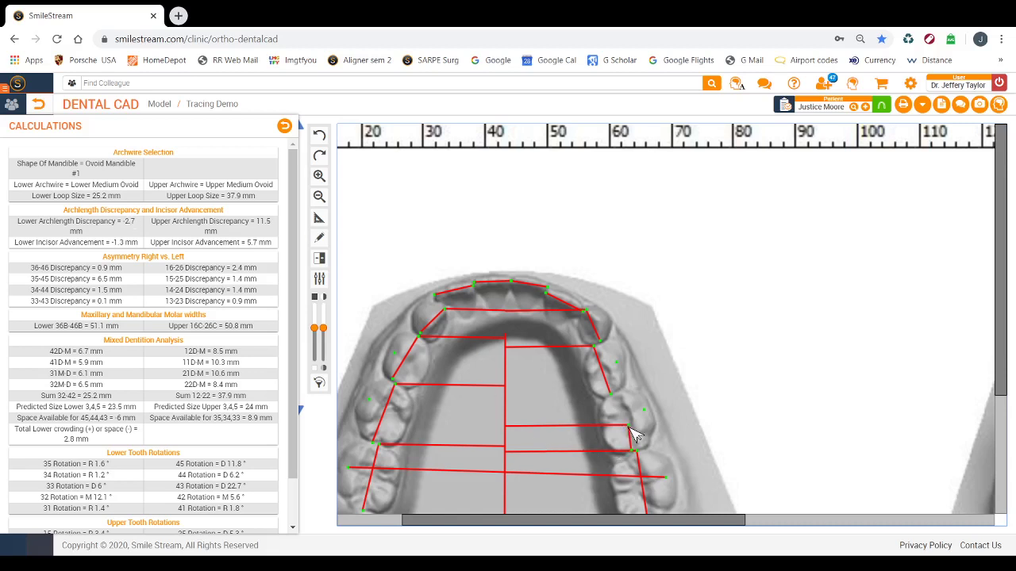
left_click_drag(629, 427, 618, 394)
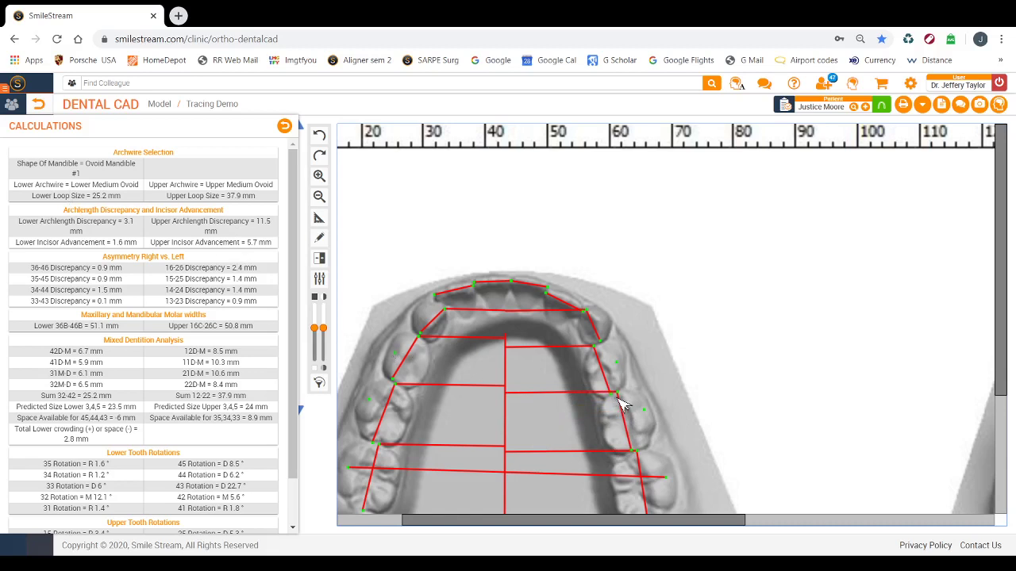
left_click_drag(620, 399, 618, 393)
left_click_drag(618, 396, 616, 393)
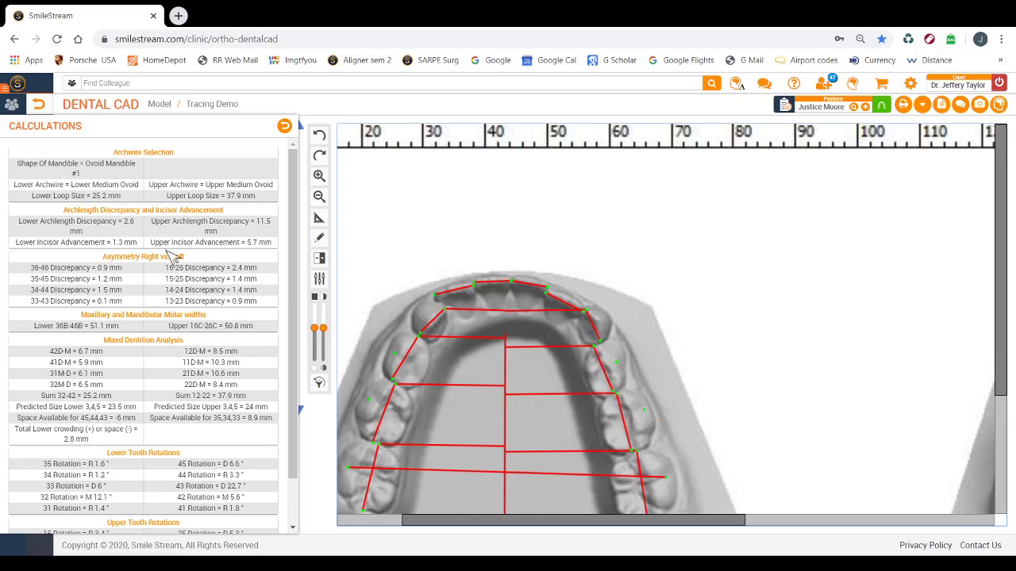
left_click(287, 129)
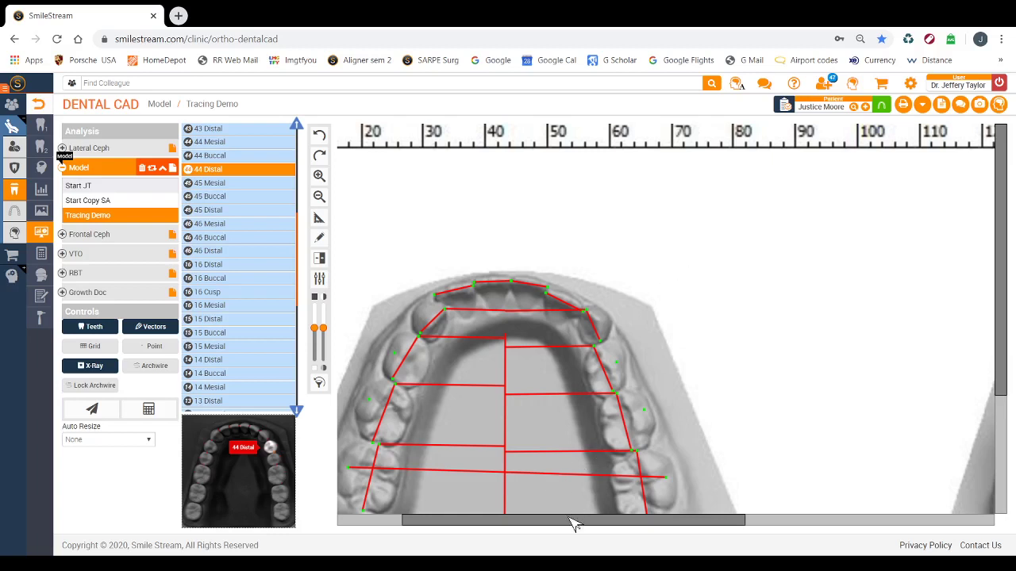
Step: Scroll right and down until the traced upper arch with its red landmark lines is fully visible
left_click_drag(573, 524, 822, 521)
left_click_drag(1009, 269, 1010, 366)
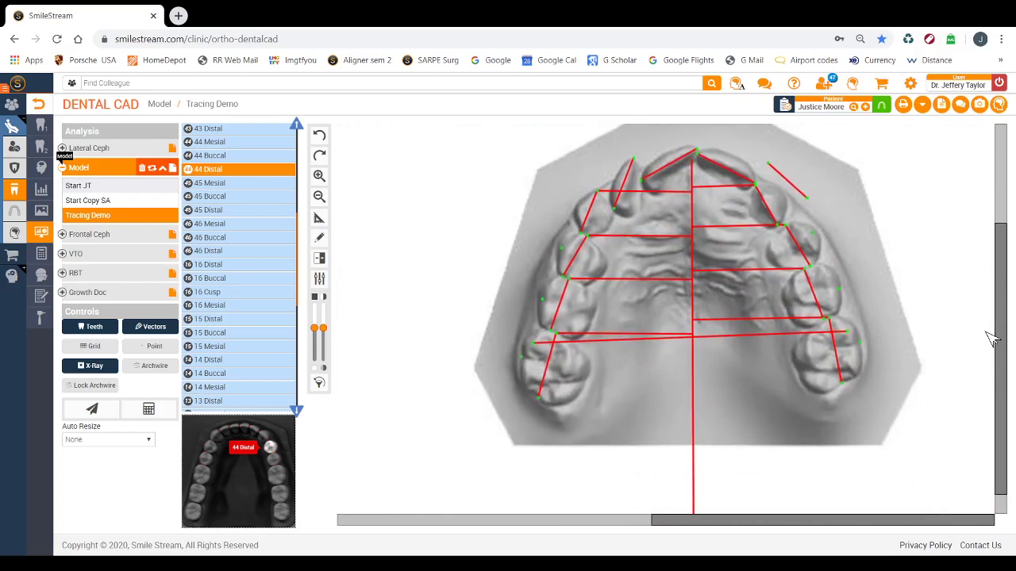